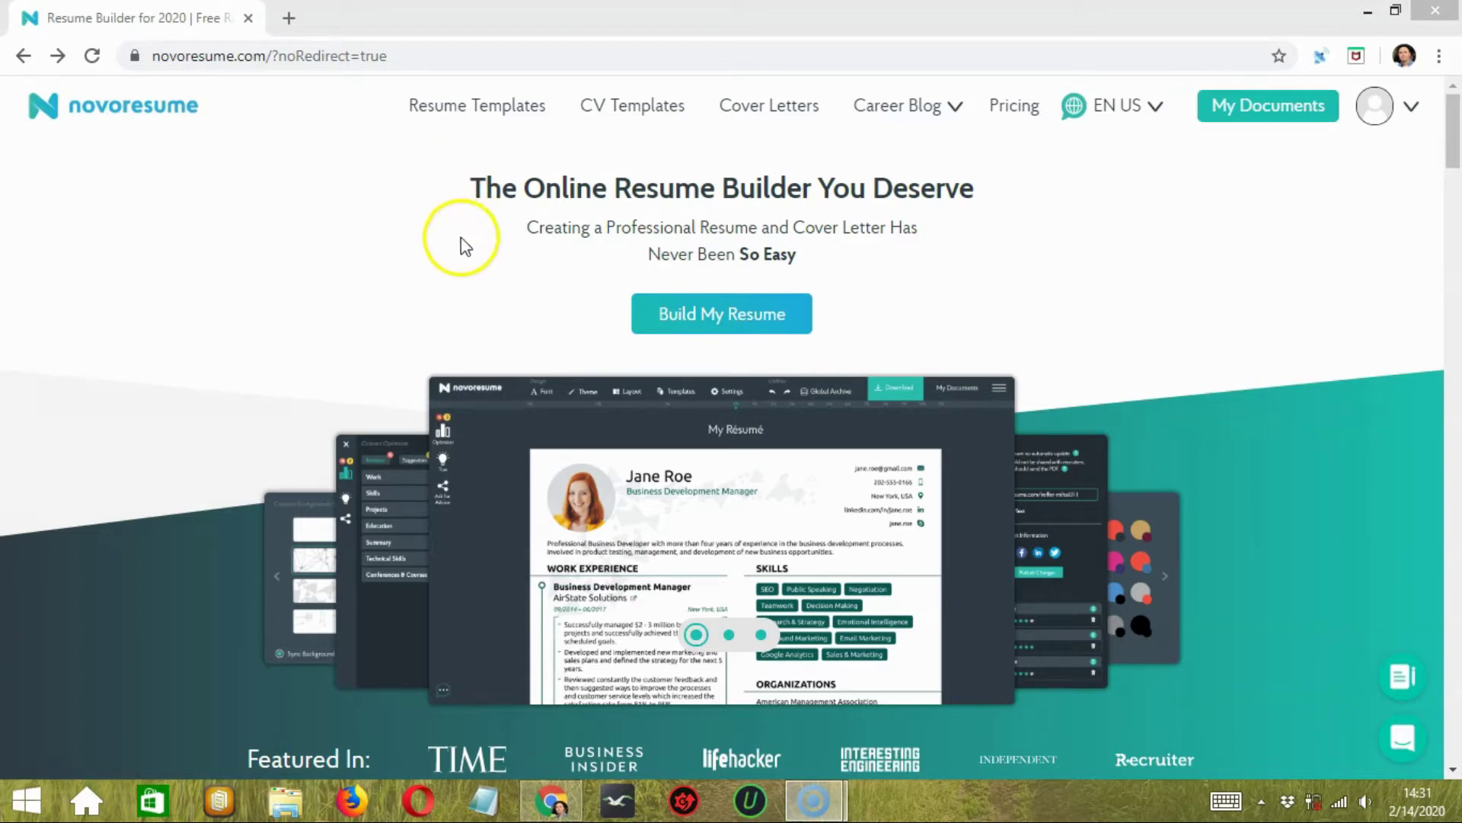
Scroll down through the home page's features and templates, then back toward the top.
click(161, 421)
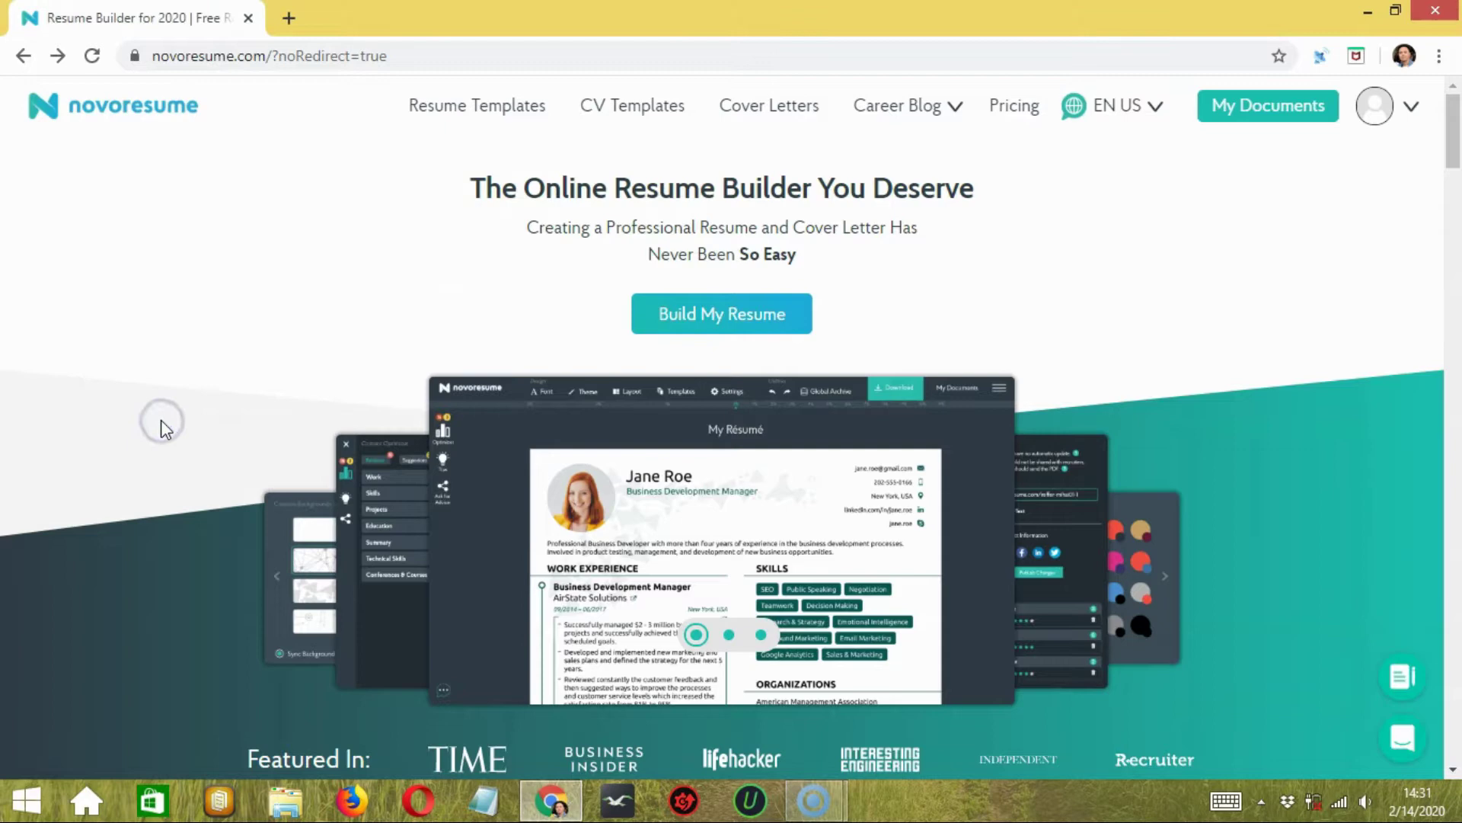
scroll(162, 421, down, 5)
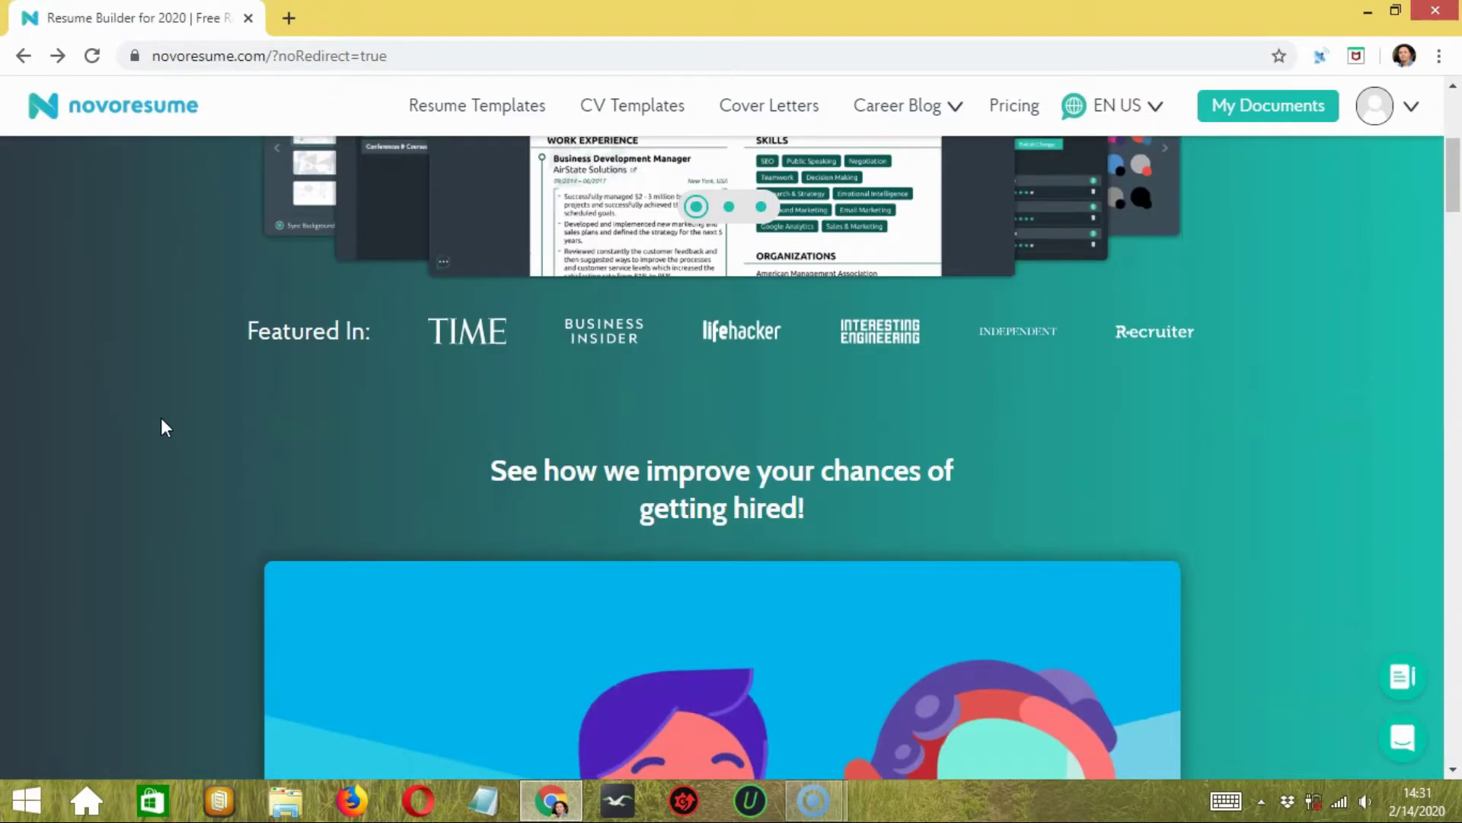
scroll(161, 428, down, 10)
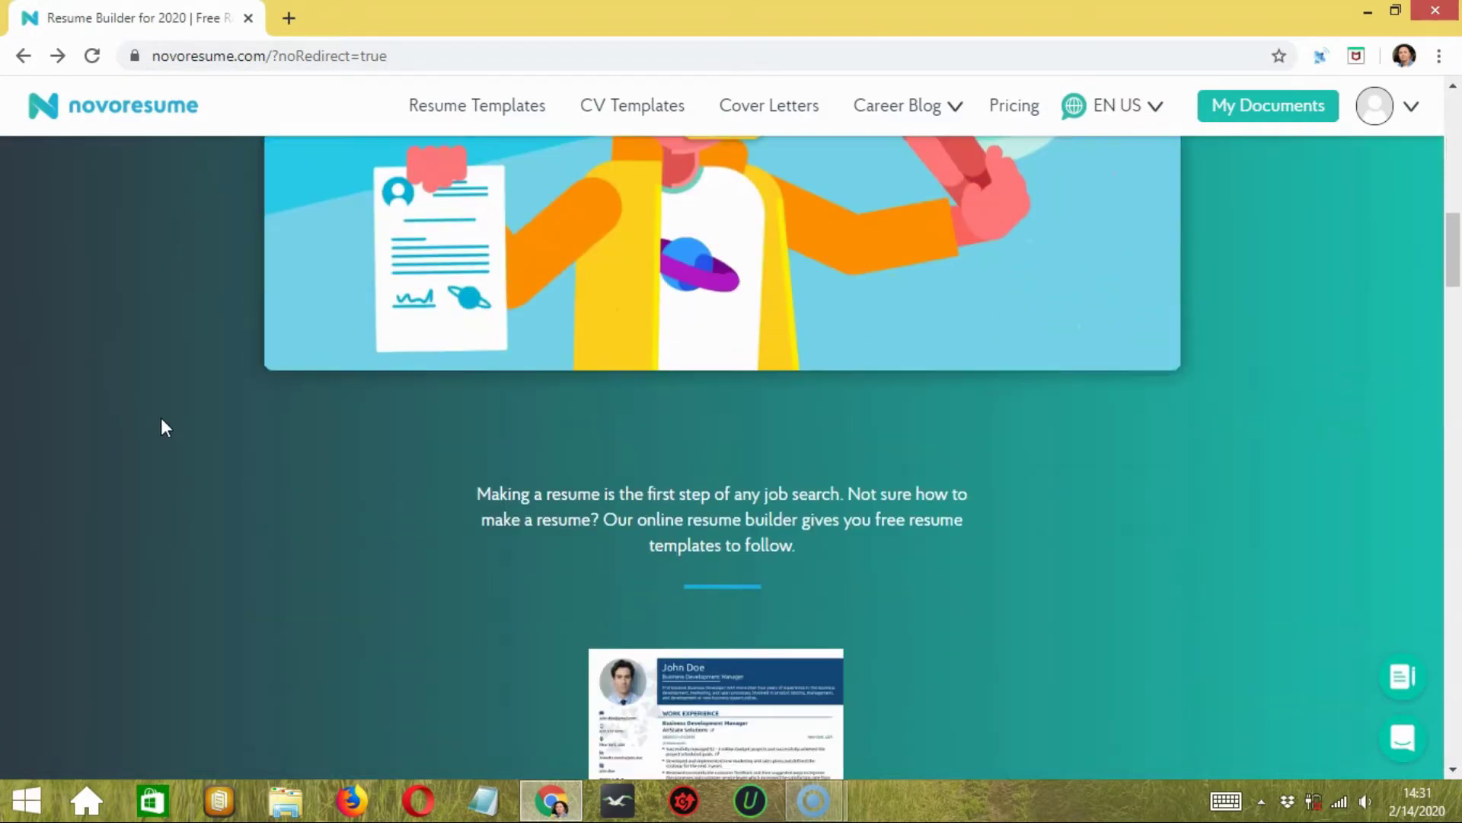
scroll(161, 428, down, 5)
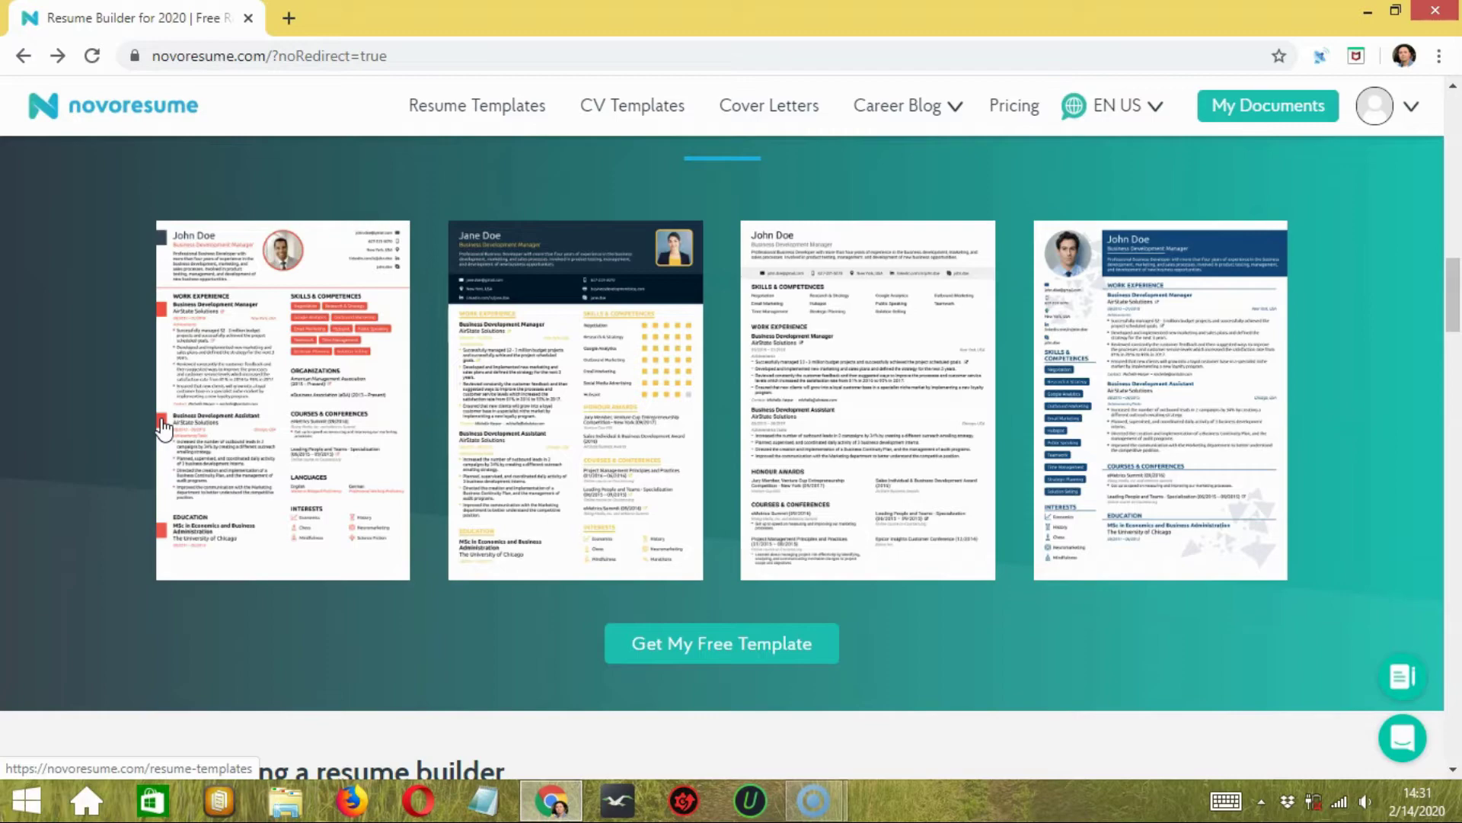
scroll(162, 428, down, 10)
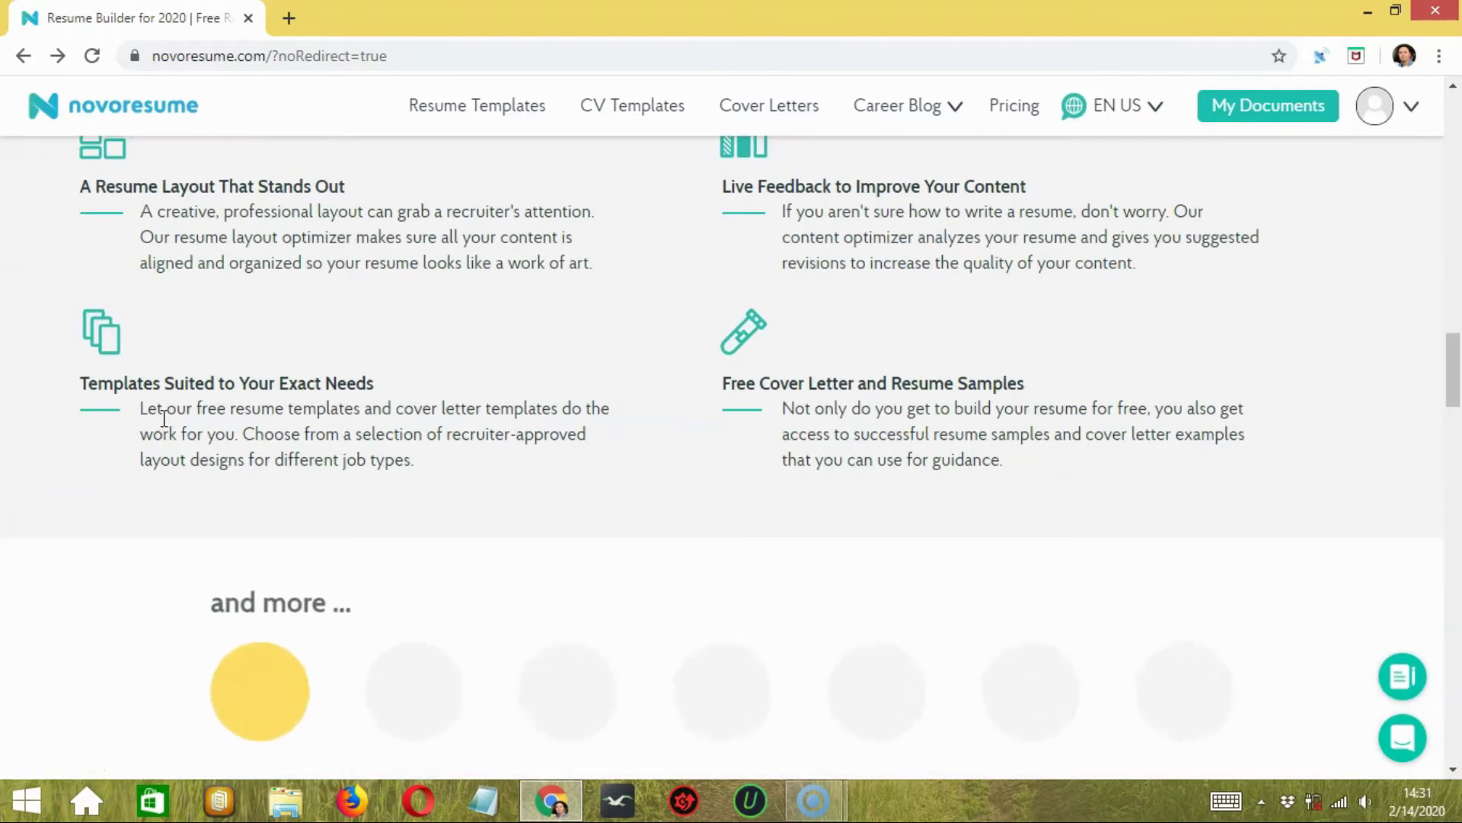
scroll(164, 418, down, 4)
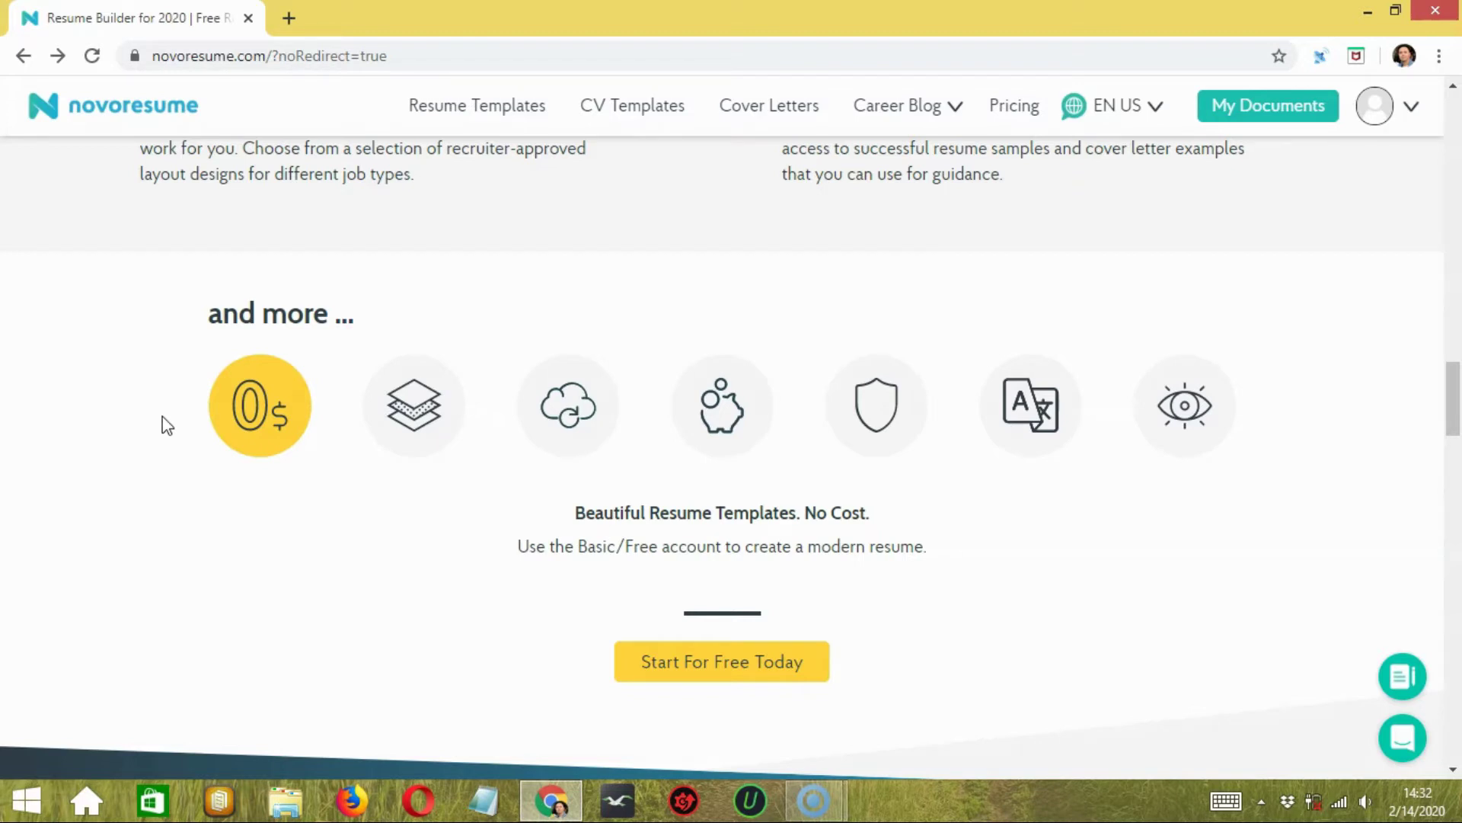
scroll(168, 425, down, 10)
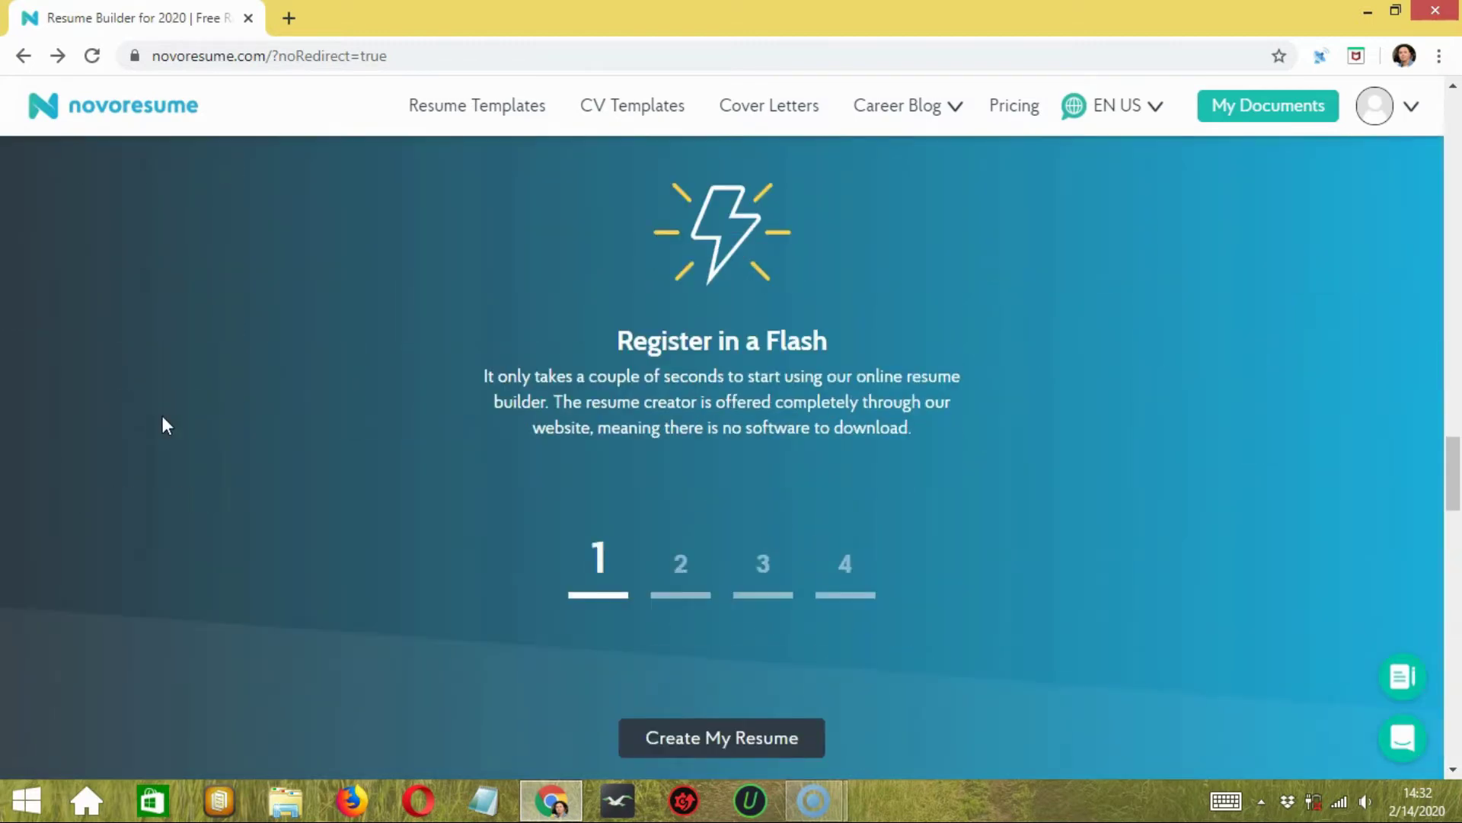
scroll(167, 425, down, 4)
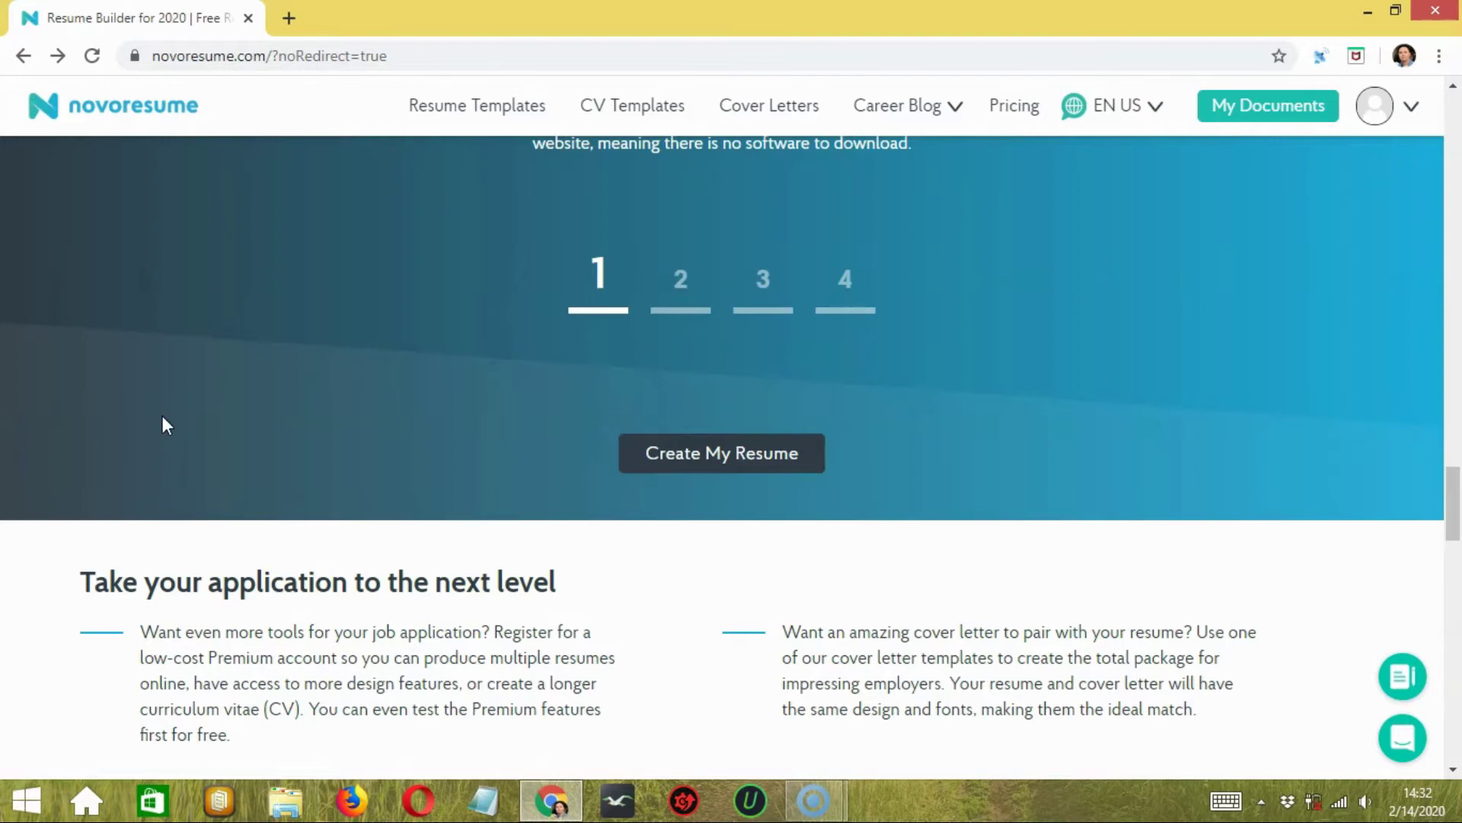
scroll(167, 425, up, 15)
scroll(162, 416, up, 10)
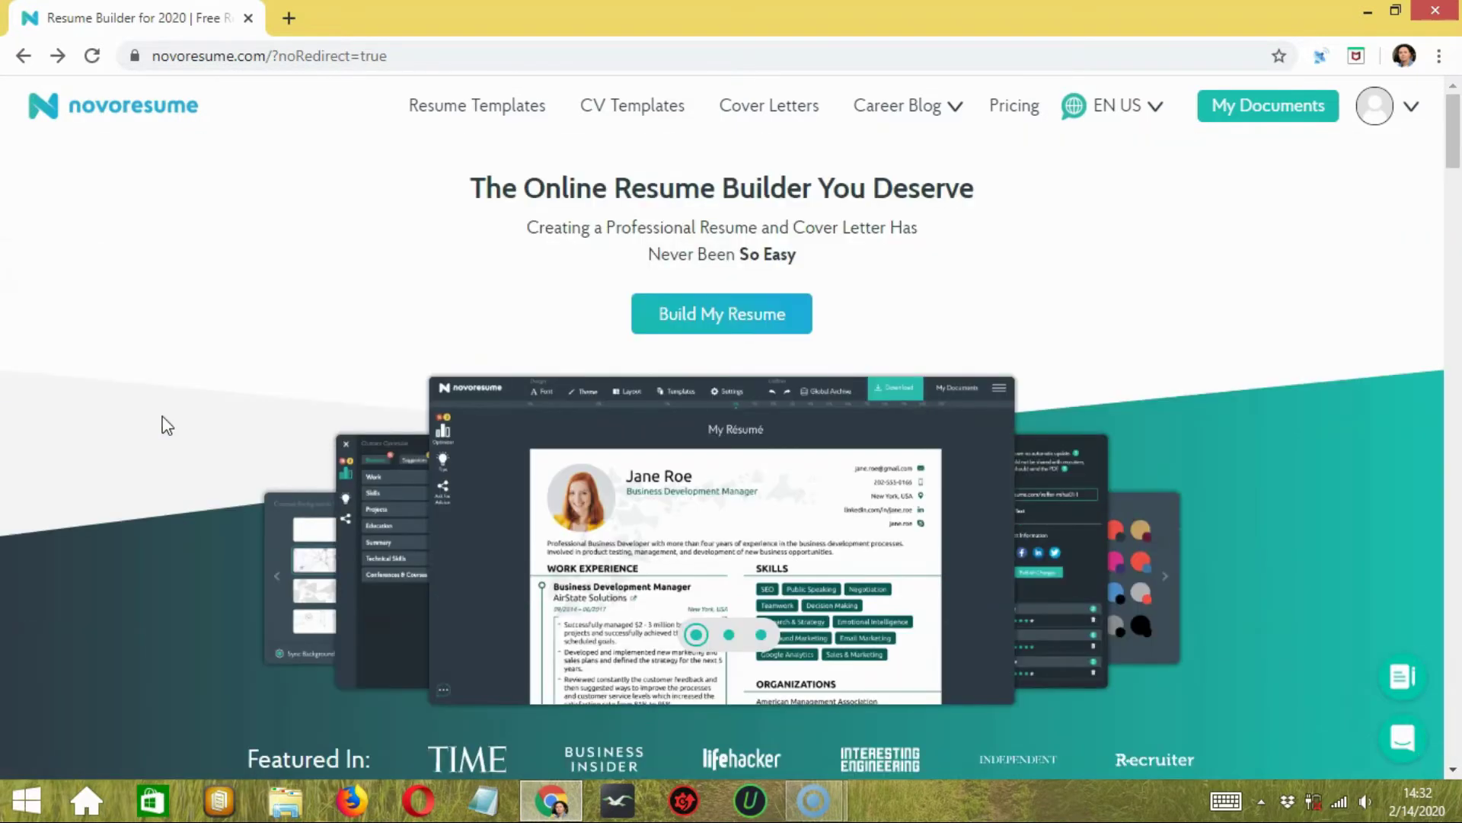
Start building a new resume and choose Freelancer as the experience level.
click(786, 328)
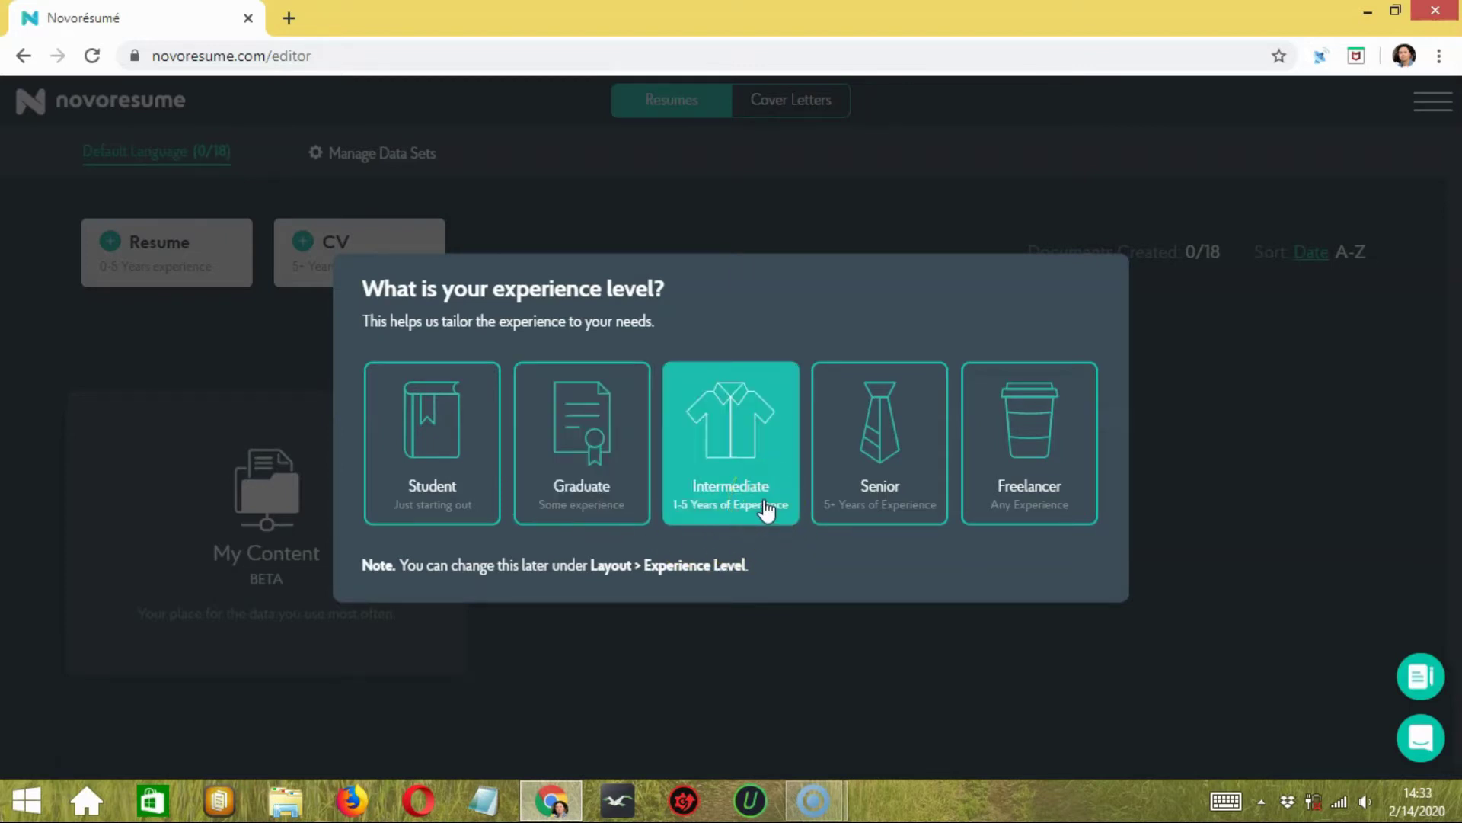
drag(765, 511, 877, 514)
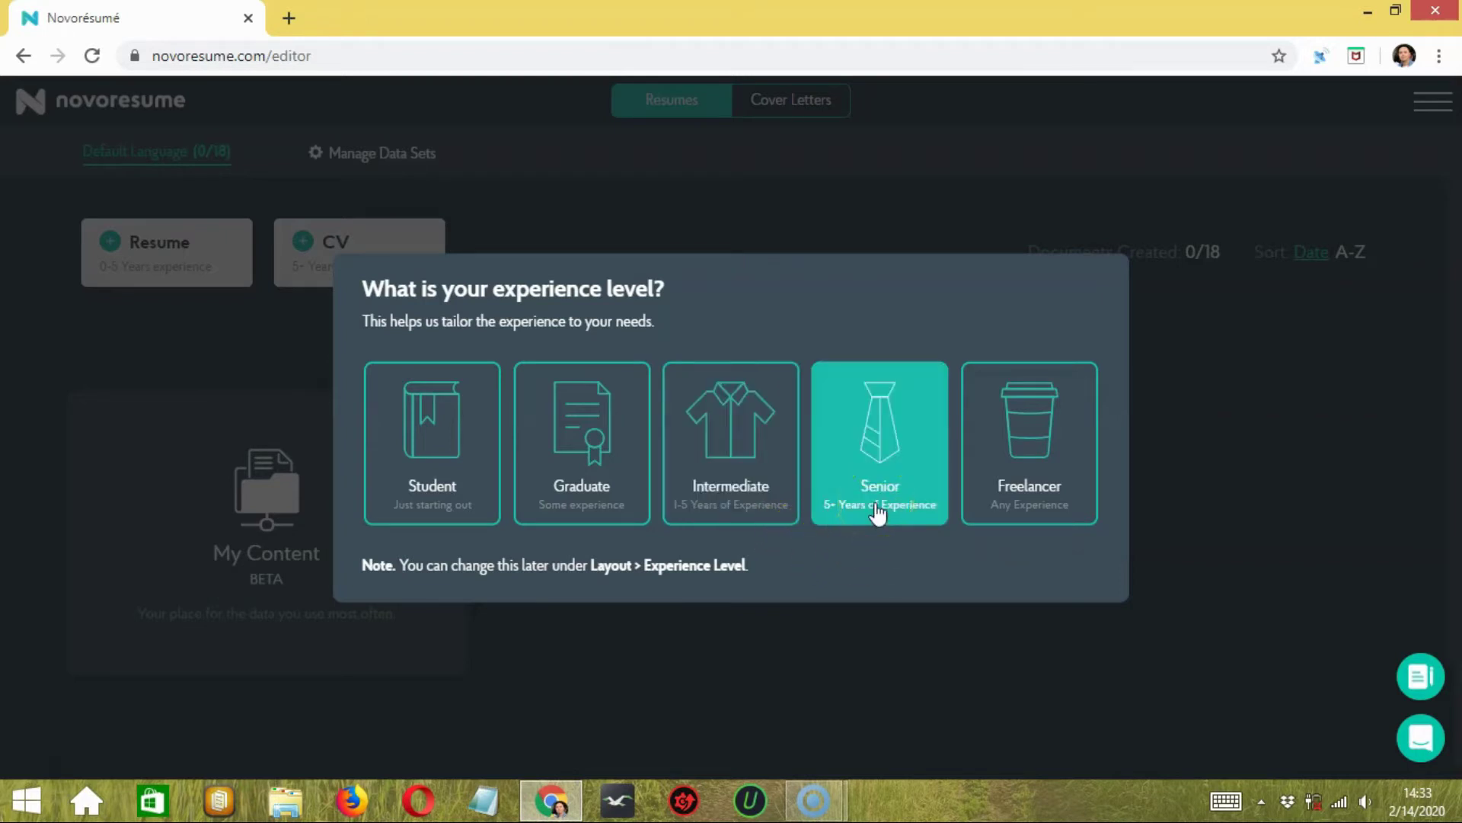
click(1033, 488)
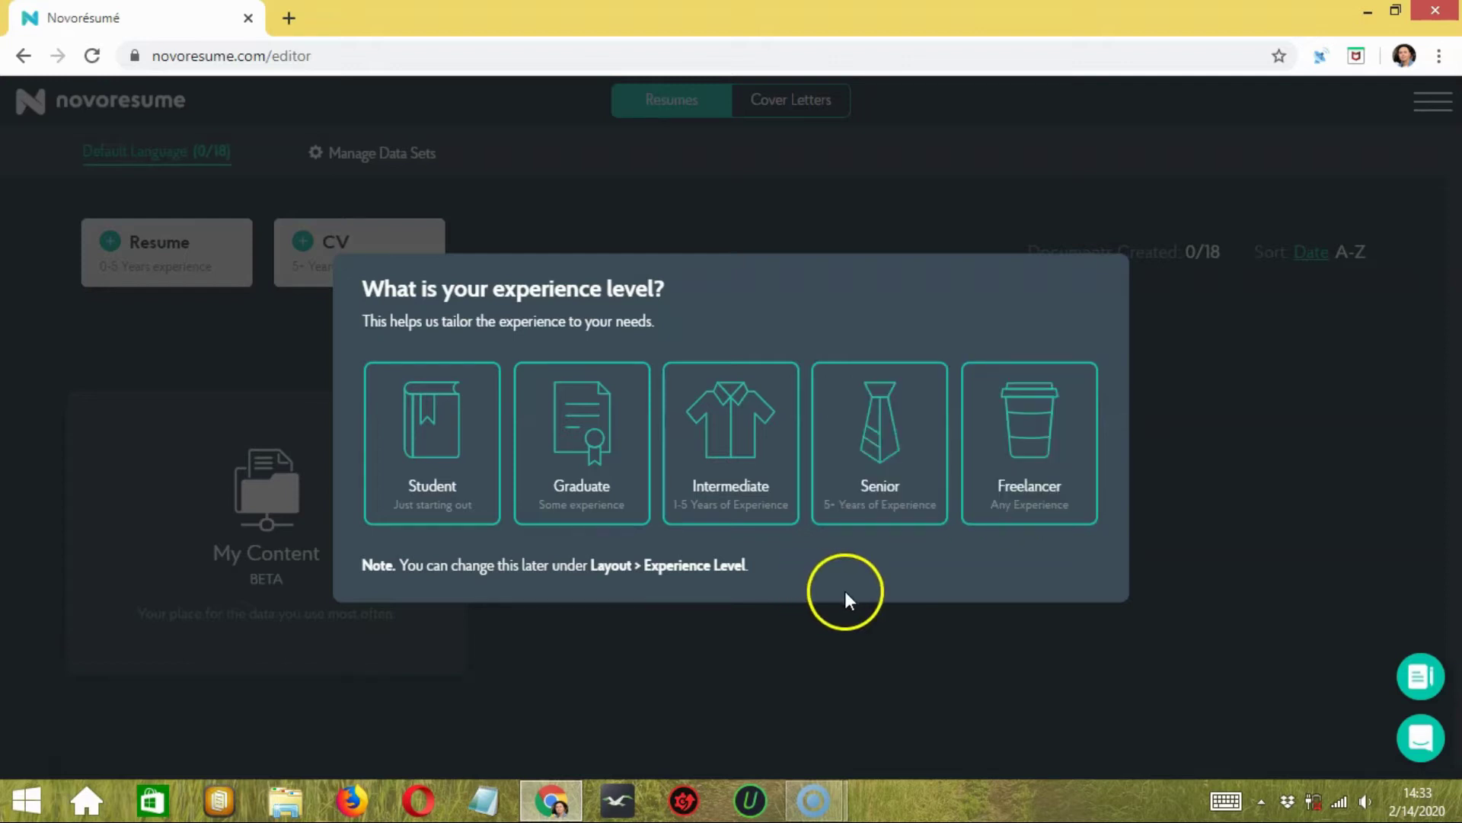
click(1051, 491)
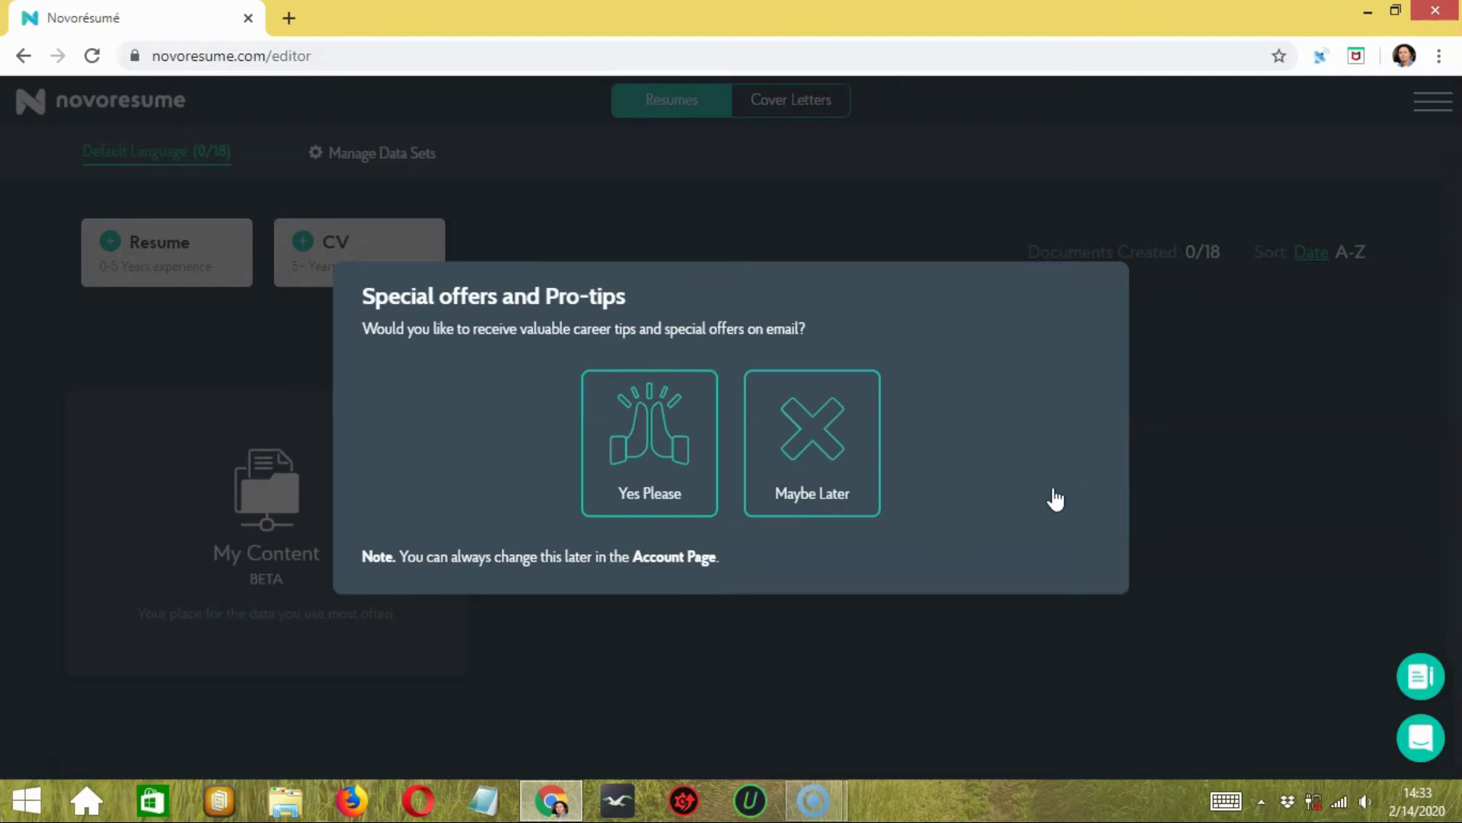
Answer the Special offers and Pro-tips prompt, reaching the empty 0/18 resume dashboard.
click(1005, 546)
click(785, 480)
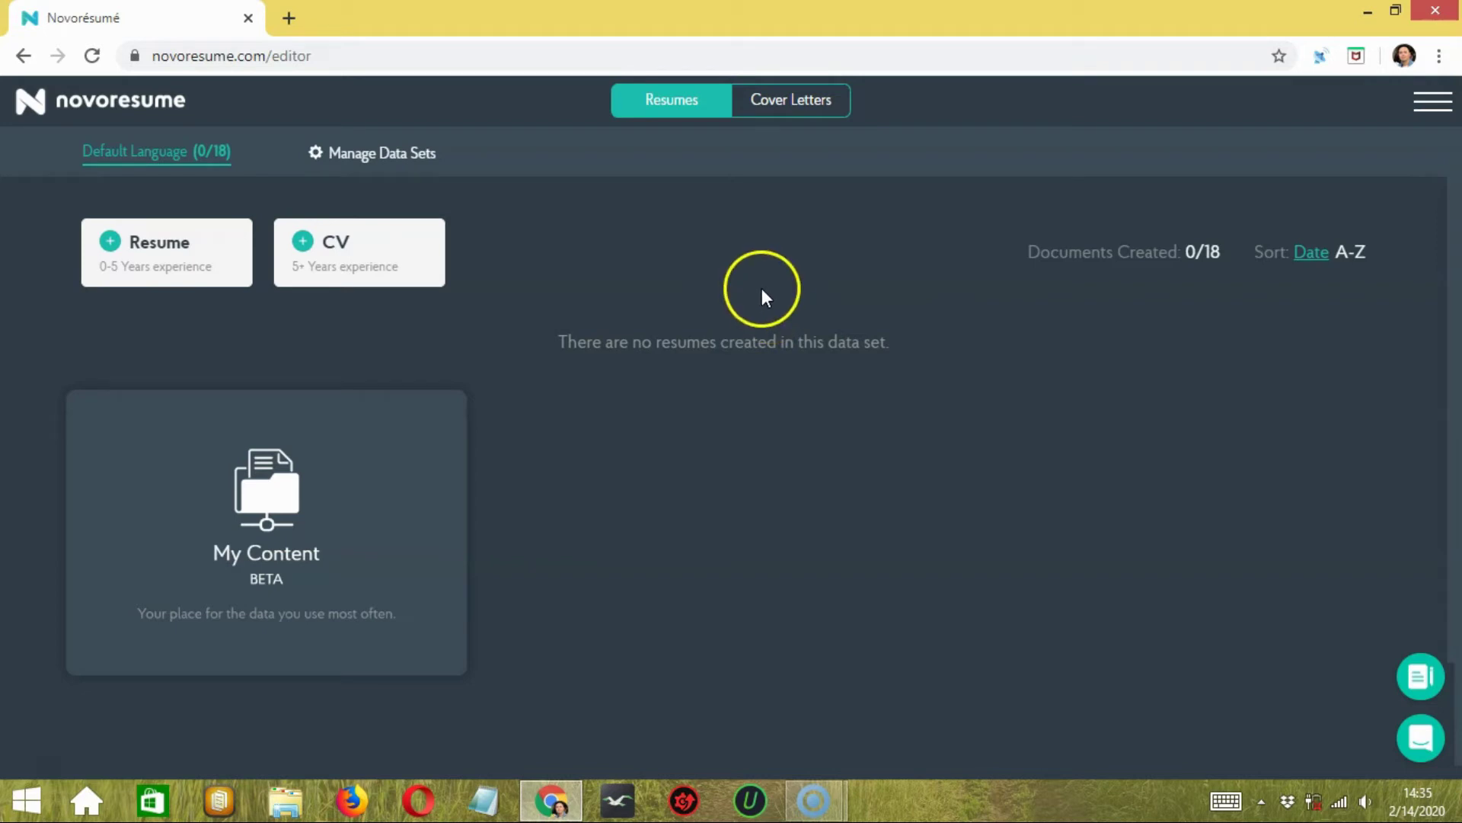
Check the Cover Letters section, then open the Resume (0-5 Years experience) template gallery.
click(817, 98)
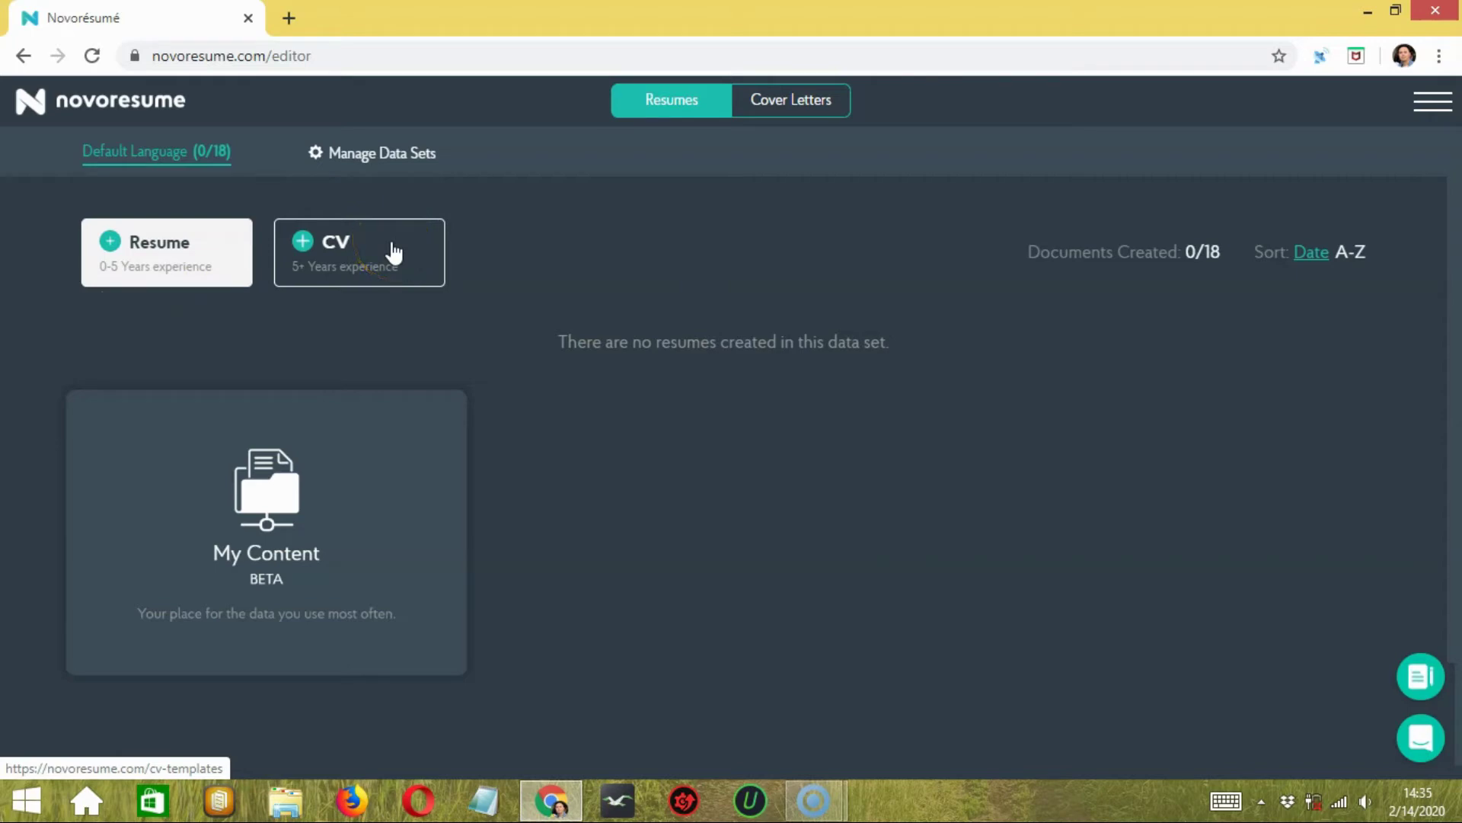
click(292, 380)
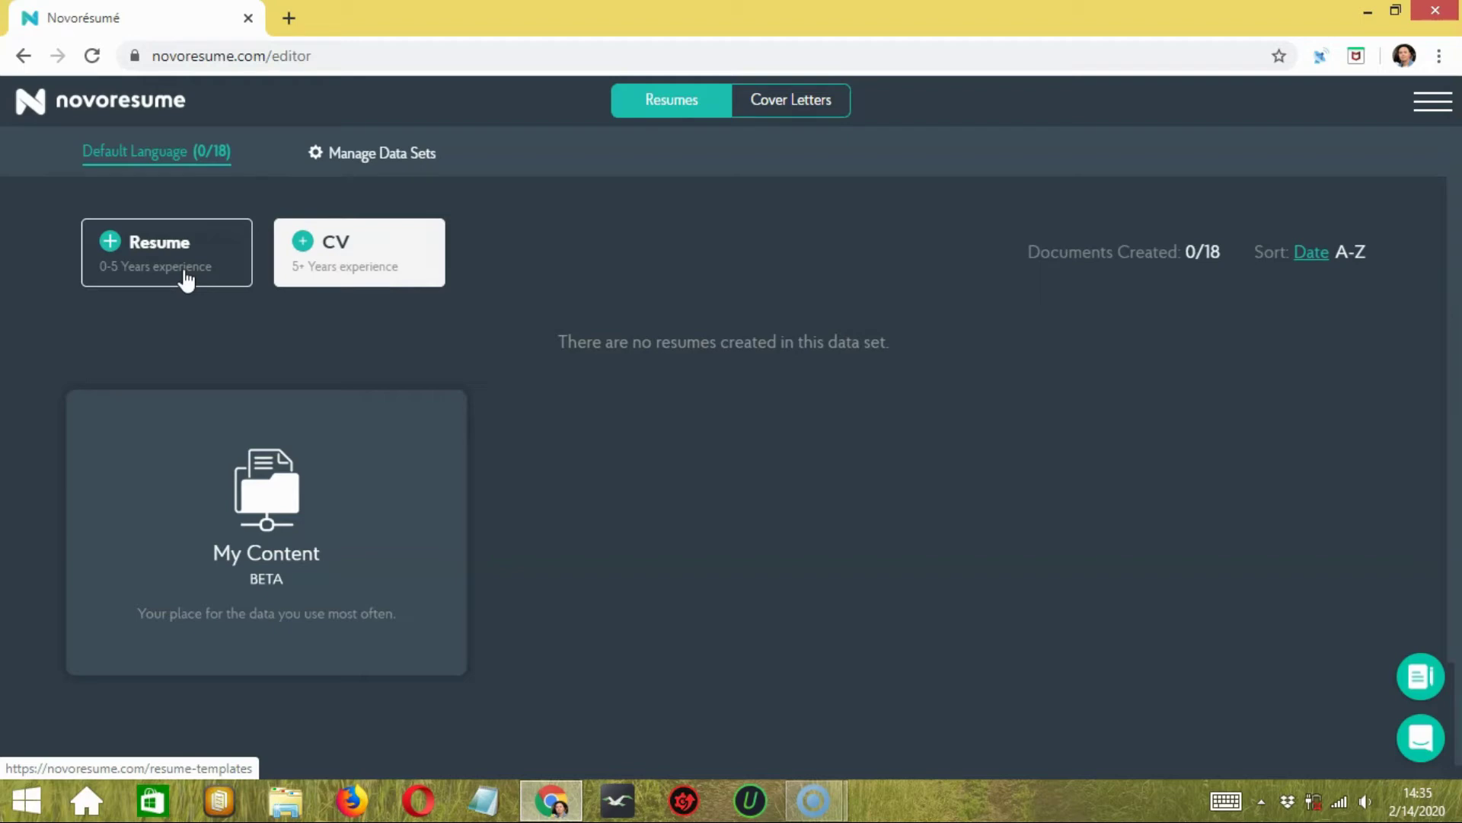
click(345, 245)
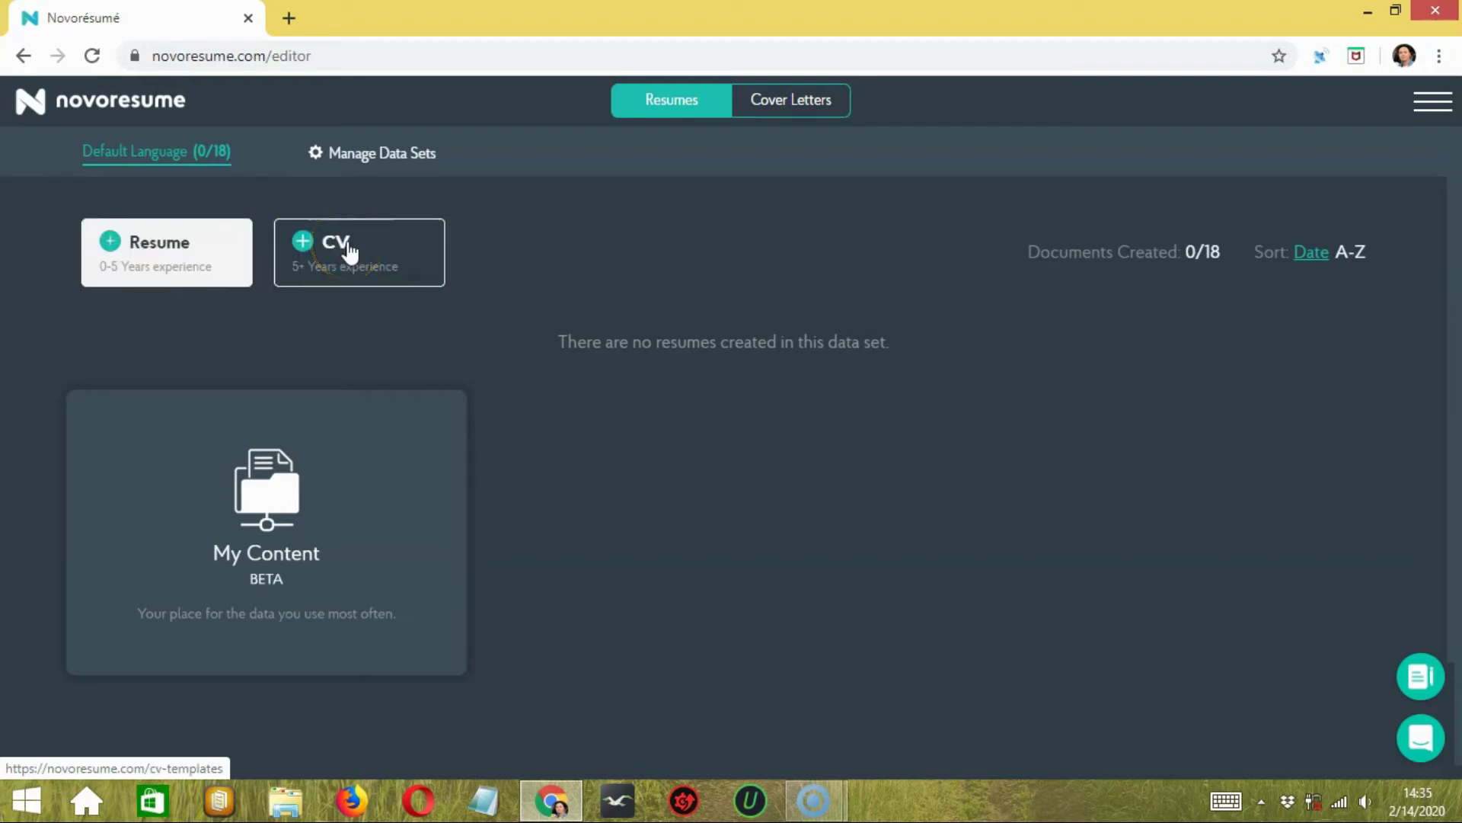
click(144, 272)
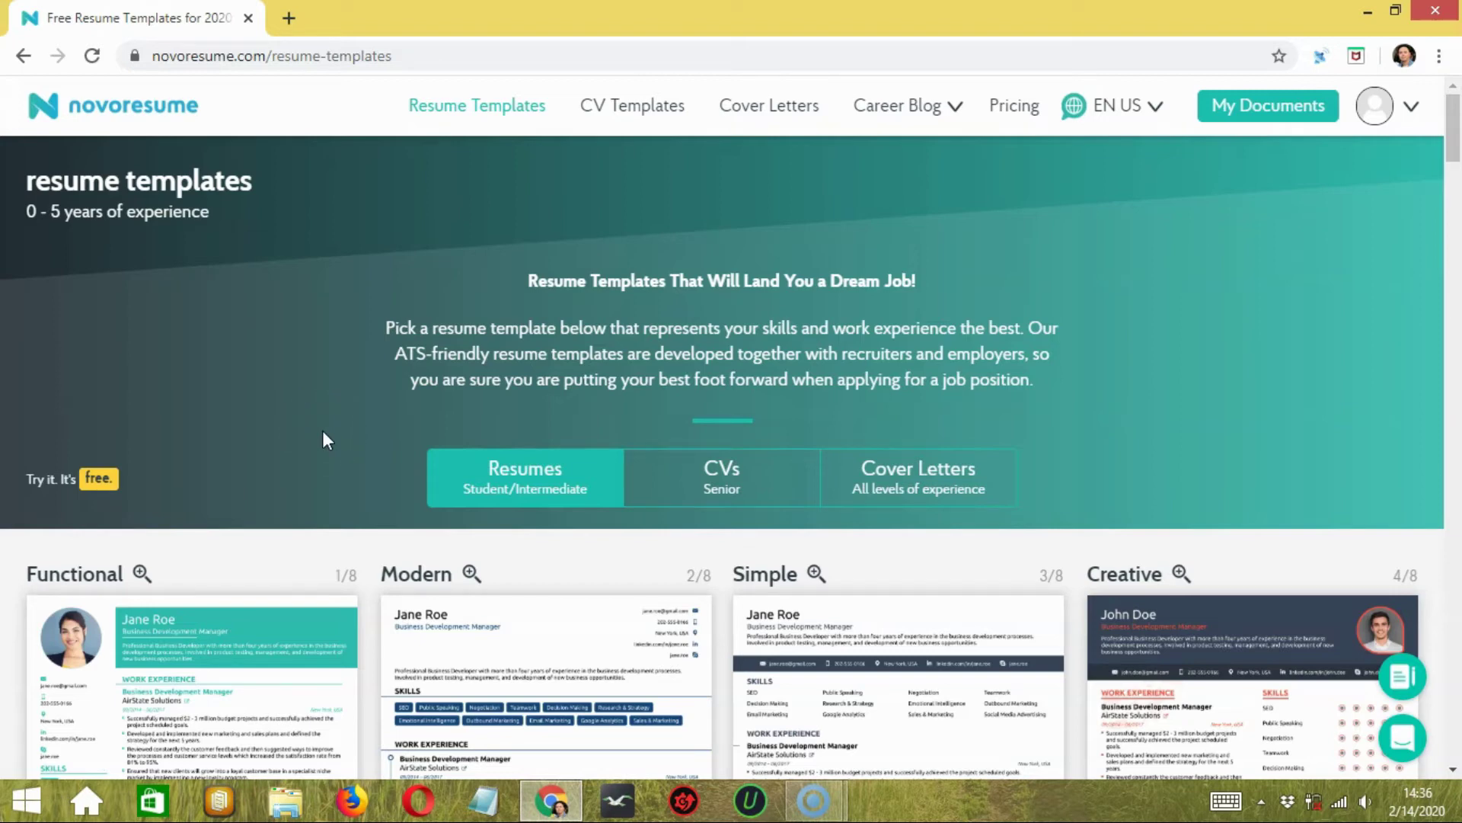
Create a new resume, My Resume, from the Professional template card.
scroll(327, 426, down, 3)
mouse_move(556, 398)
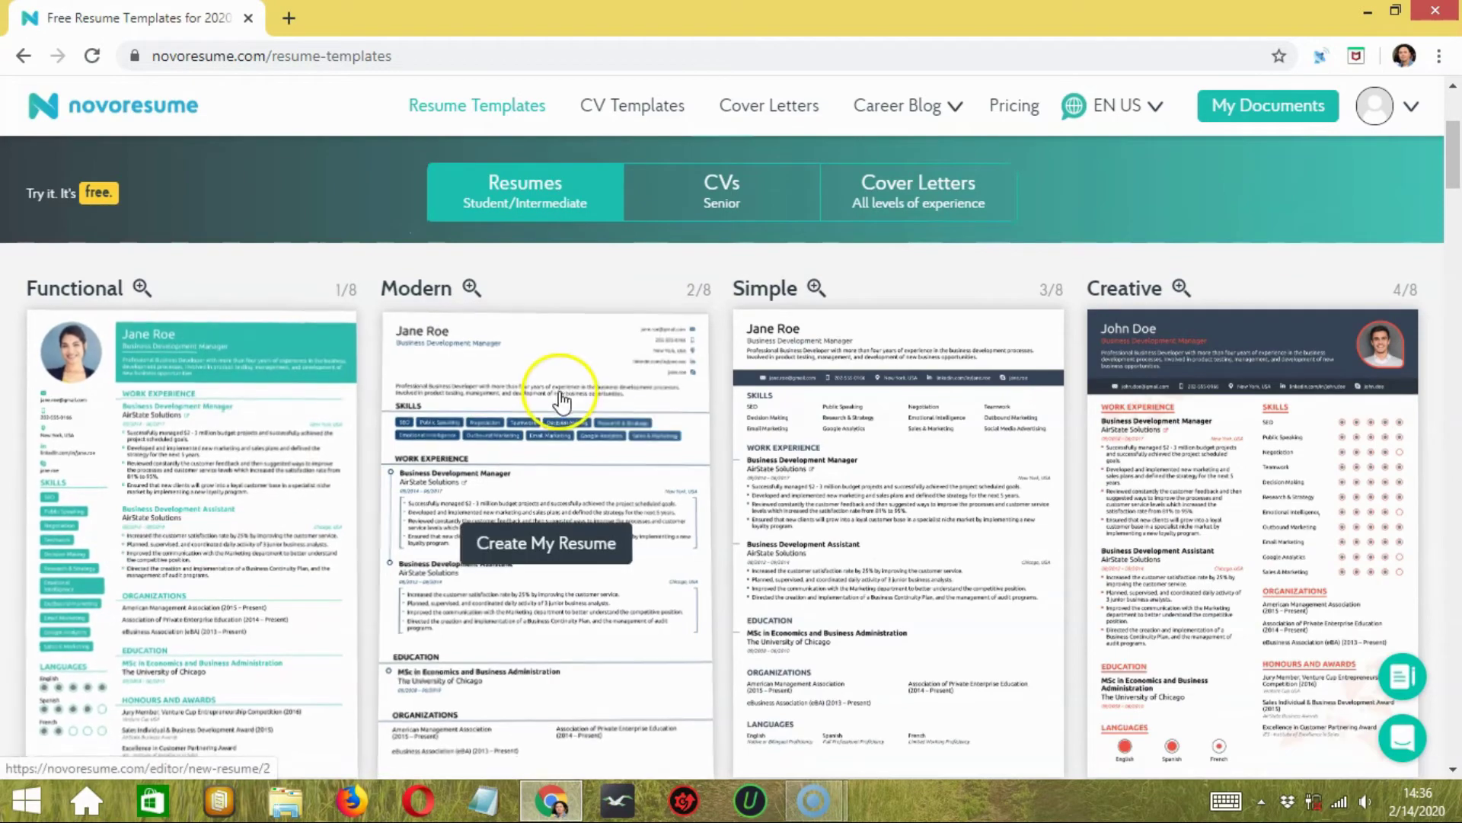
scroll(1077, 425, down, 6)
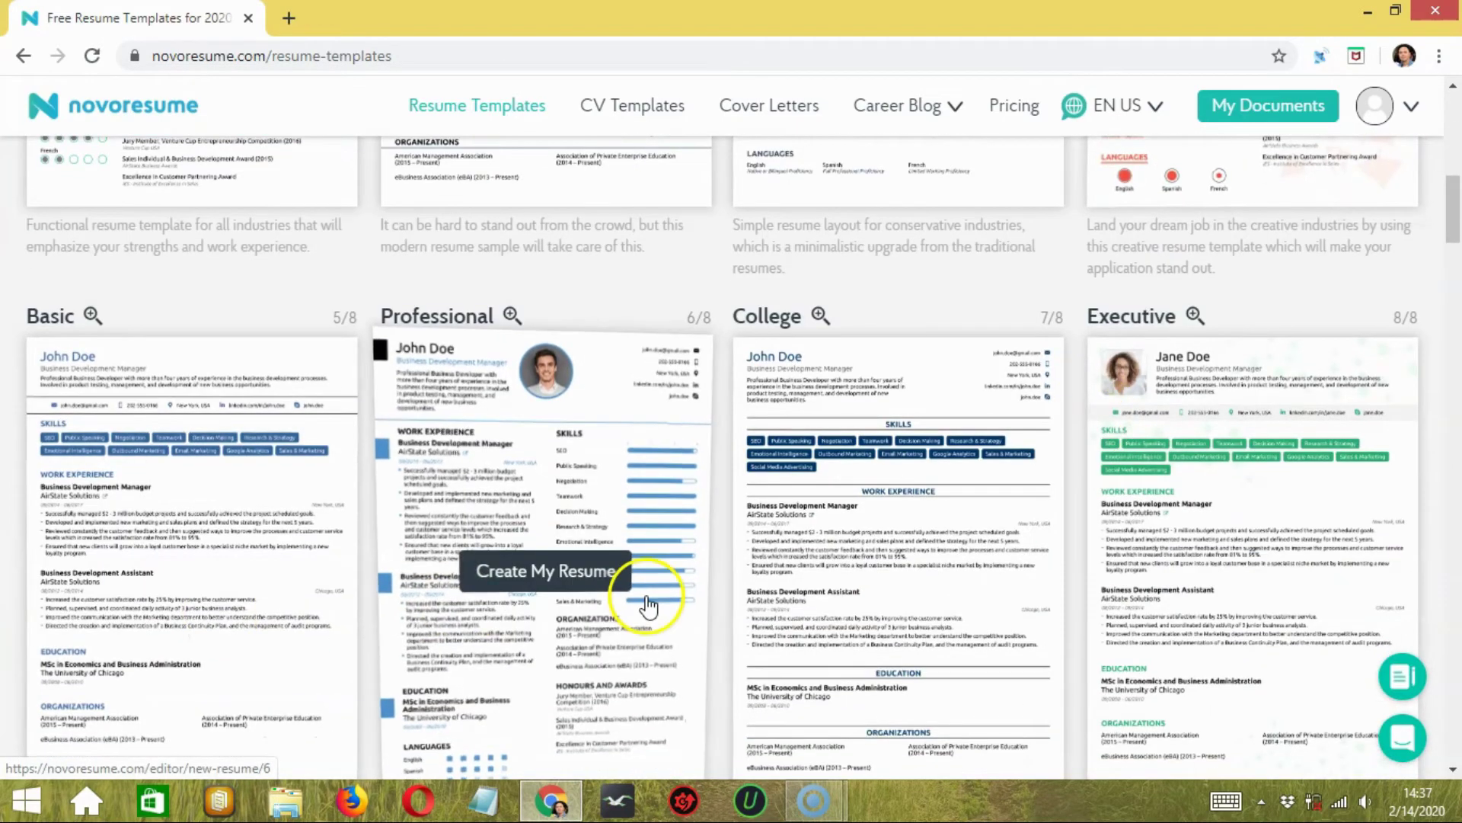
mouse_move(967, 576)
mouse_move(1393, 568)
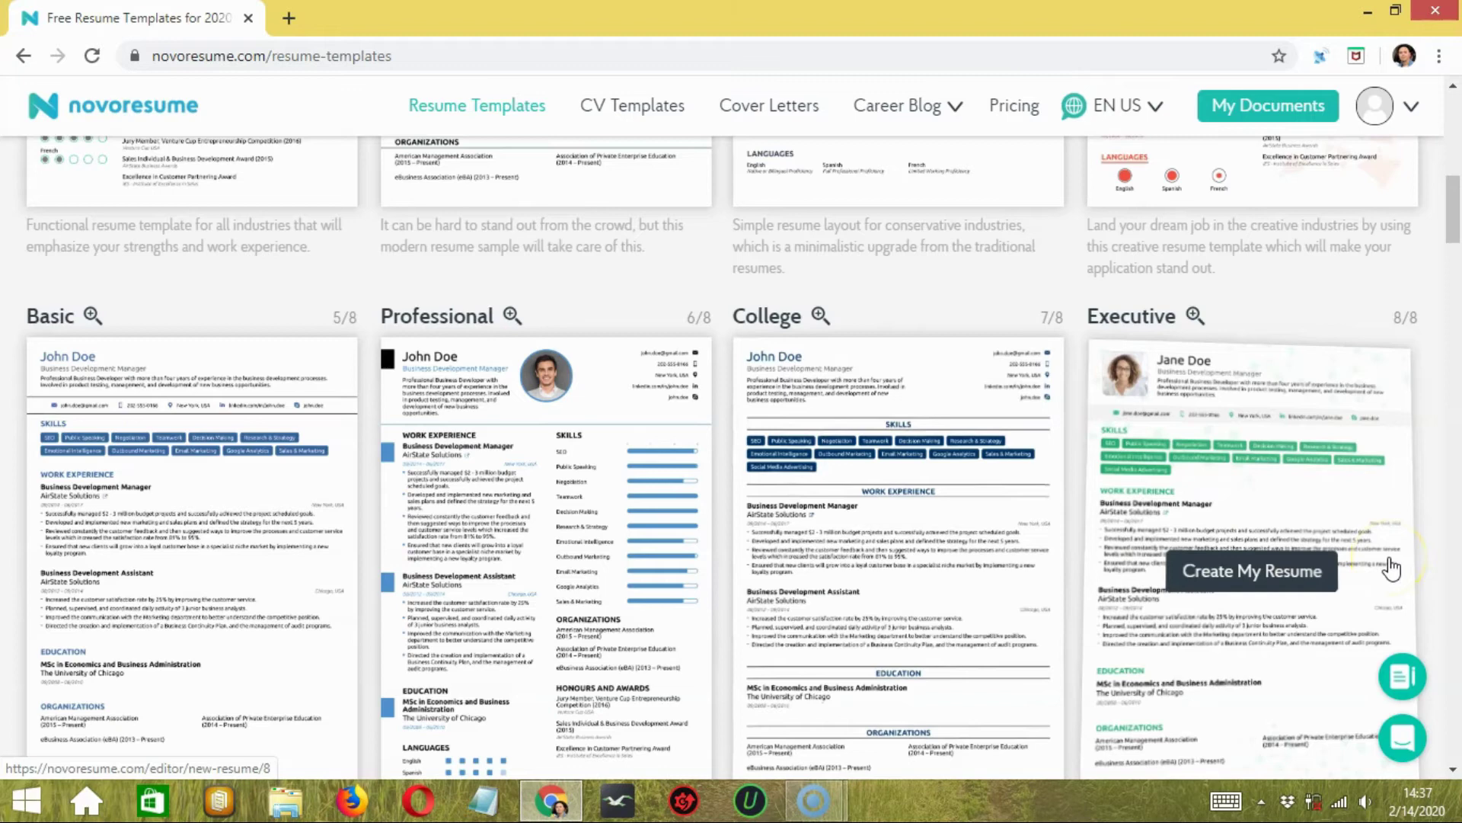
click(505, 512)
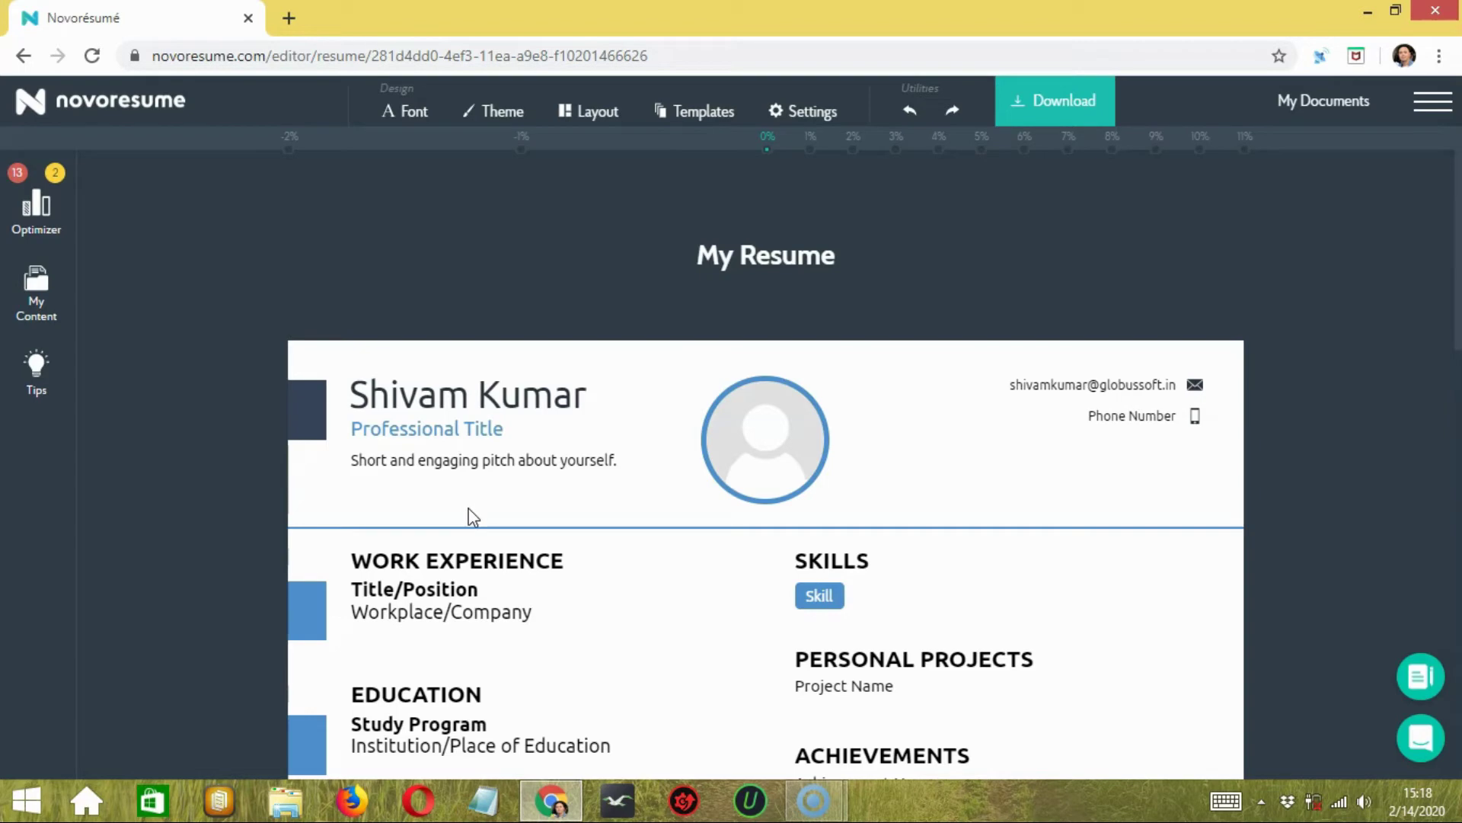
Review the Professional resume, then open the Content Optimizer listing 13 revisions and 2 suggestions.
click(469, 561)
scroll(469, 562, down, 7)
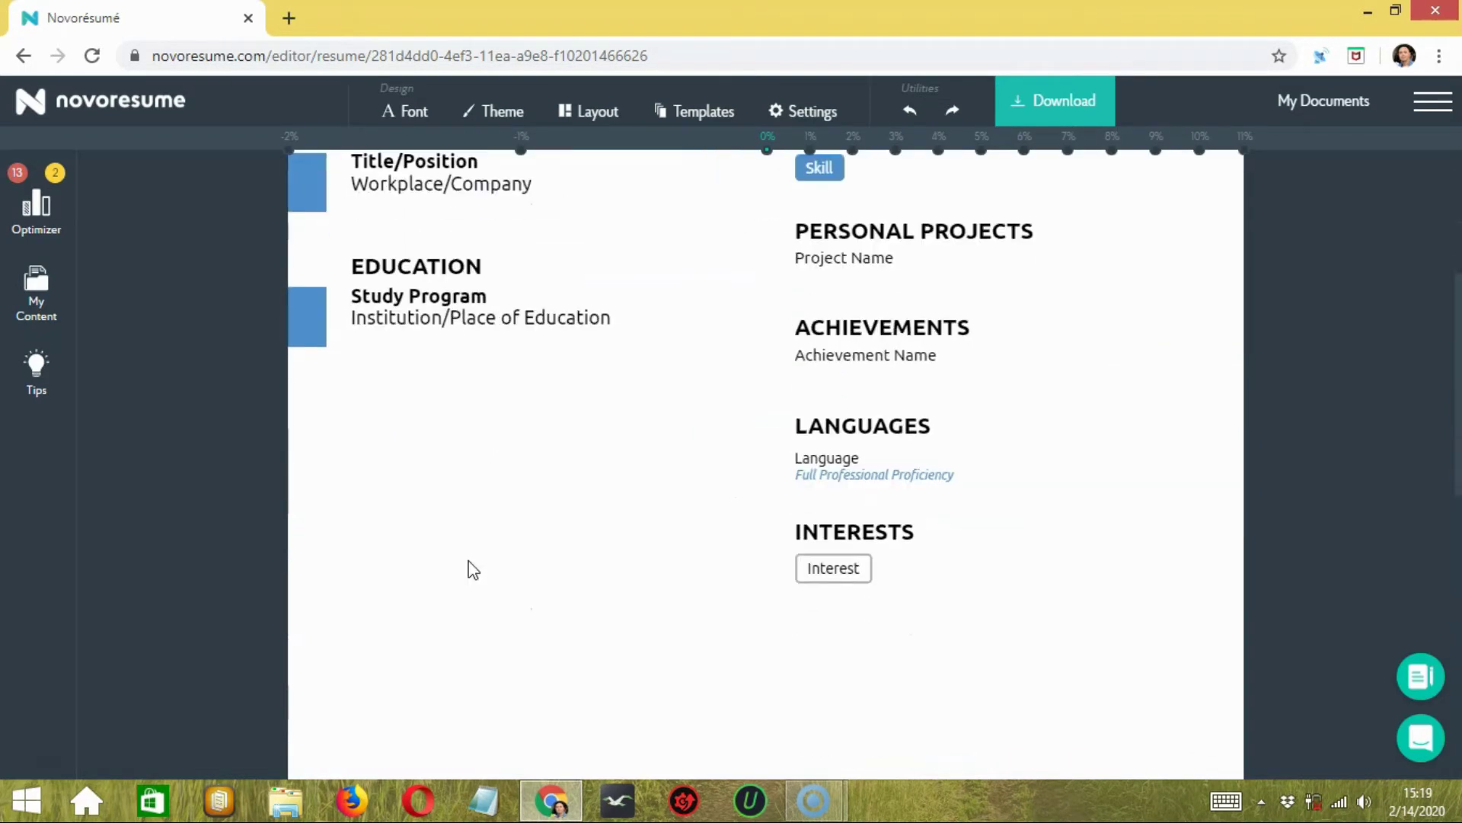
scroll(473, 570, down, 3)
scroll(472, 570, up, 5)
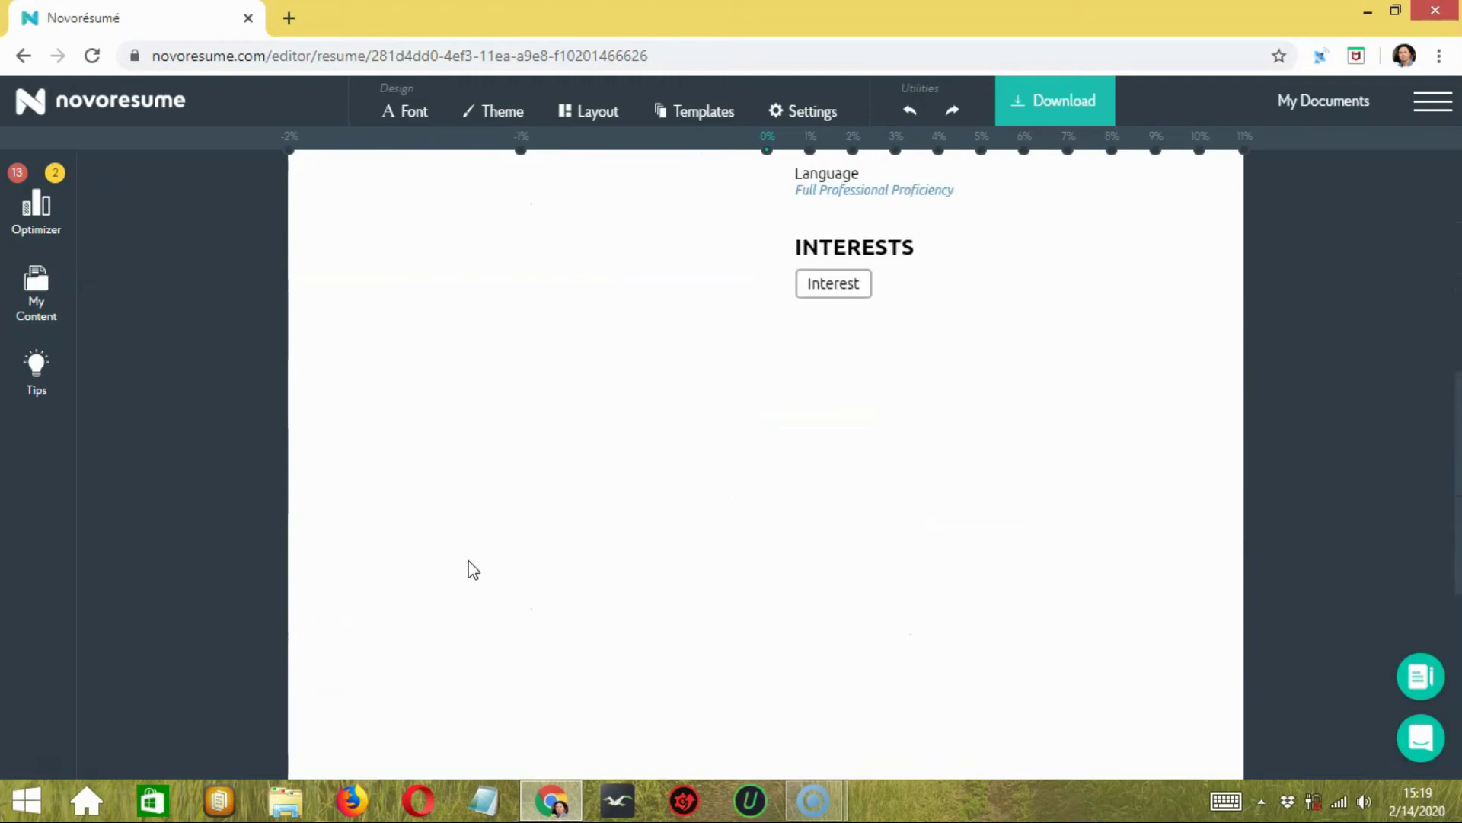
scroll(472, 569, up, 5)
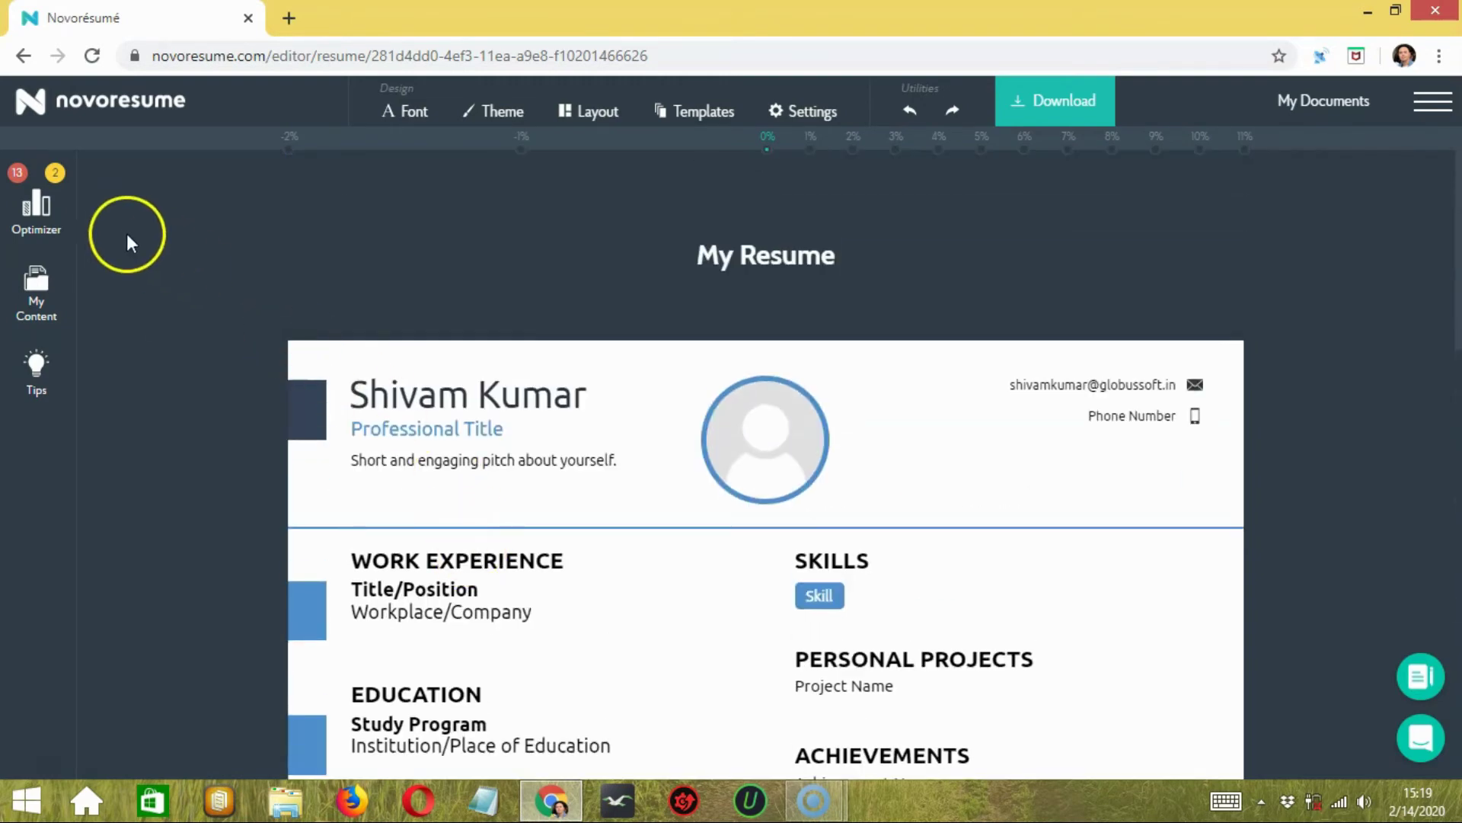
click(36, 228)
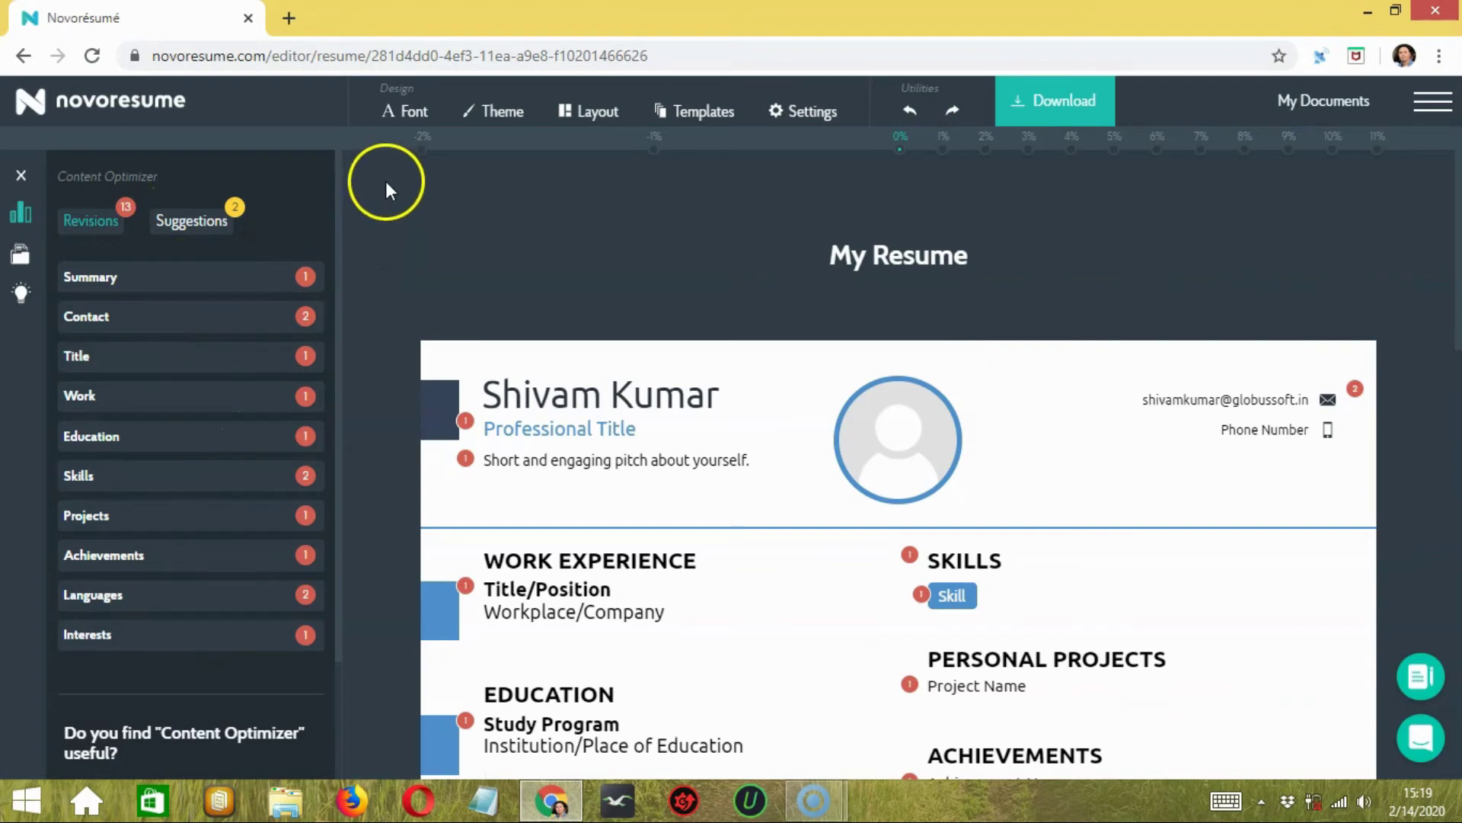
click(414, 122)
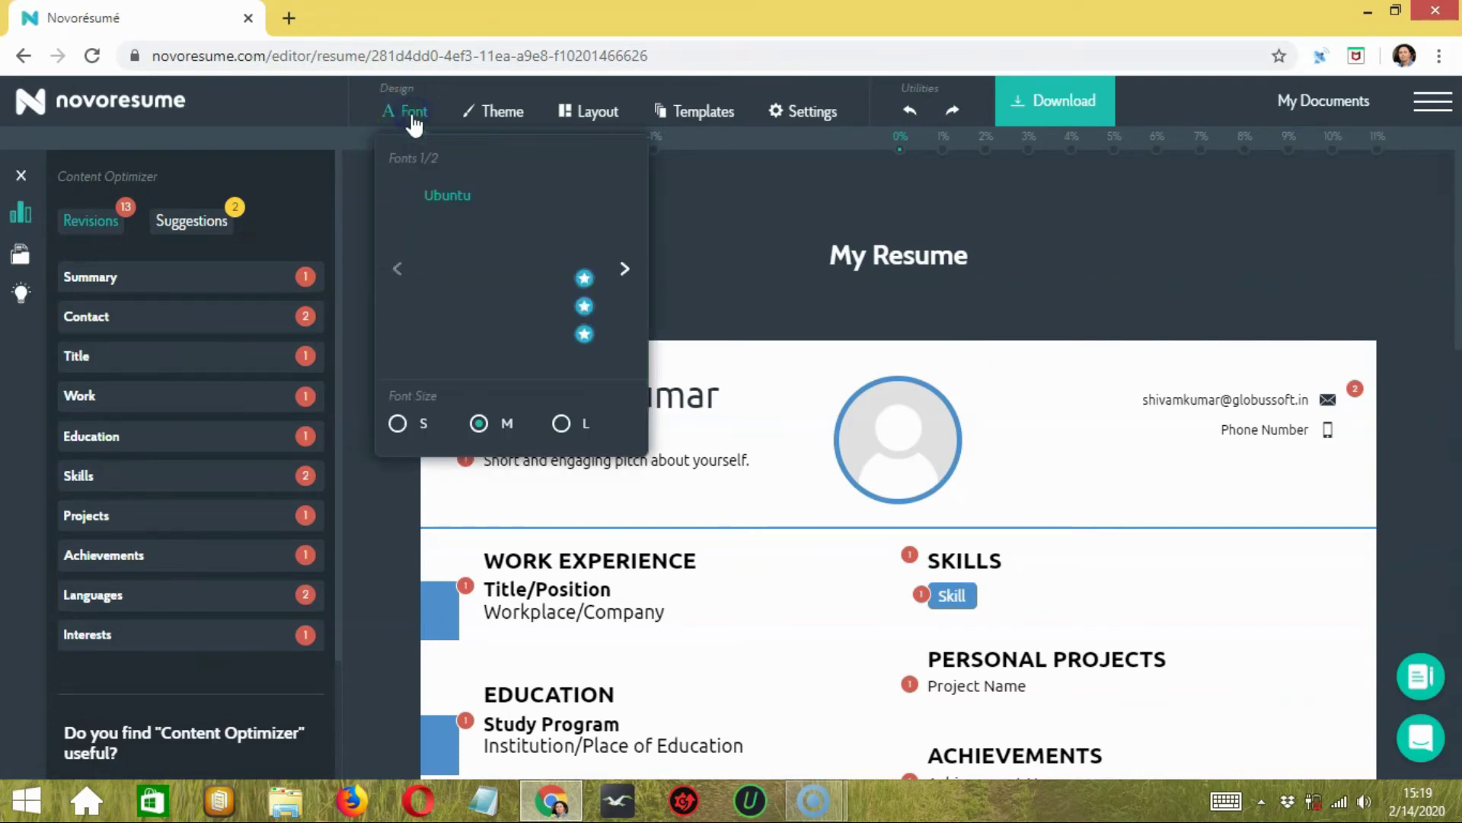
click(473, 113)
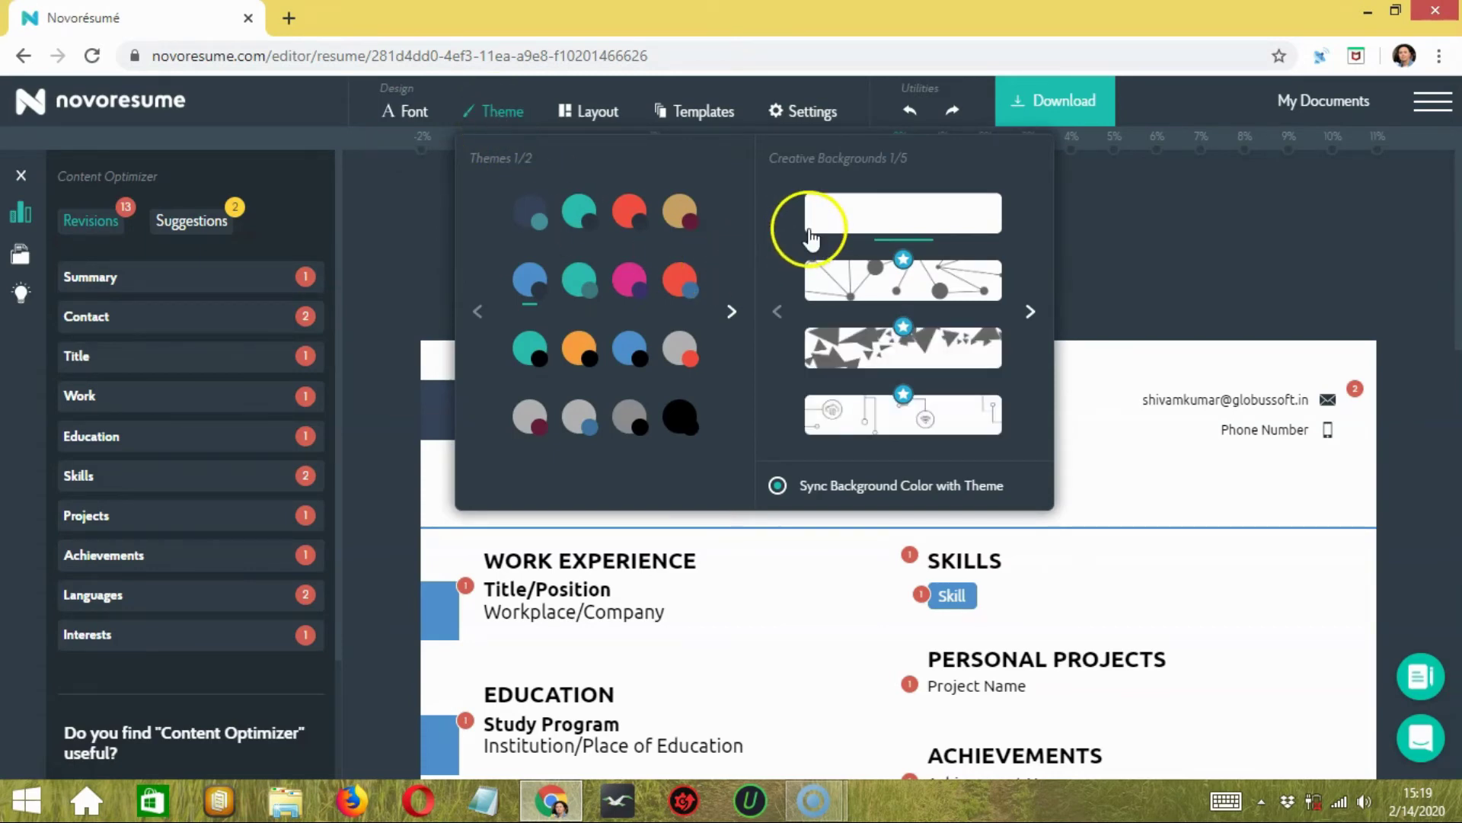
click(597, 118)
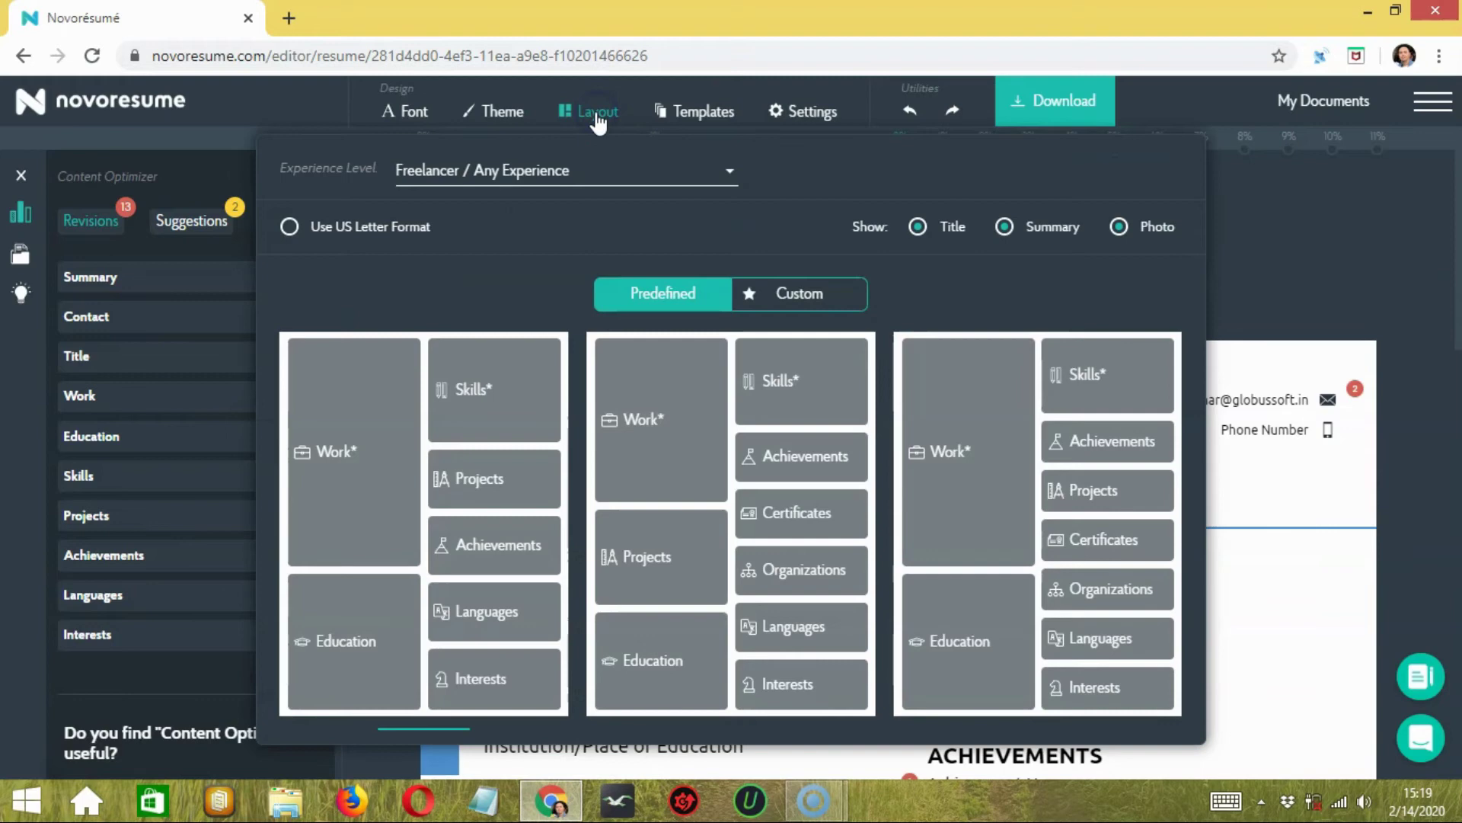
mouse_move(643, 351)
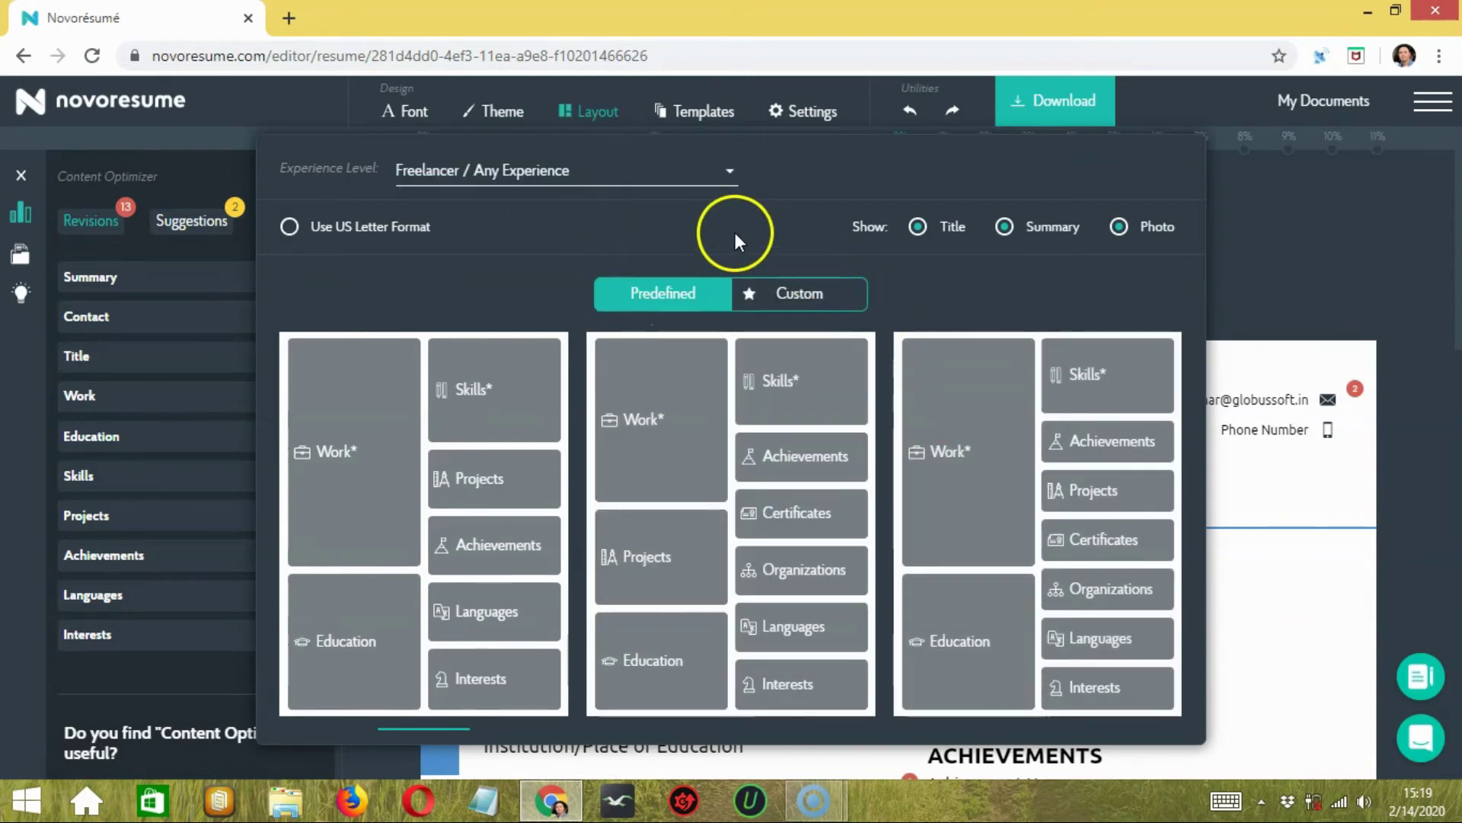
click(688, 116)
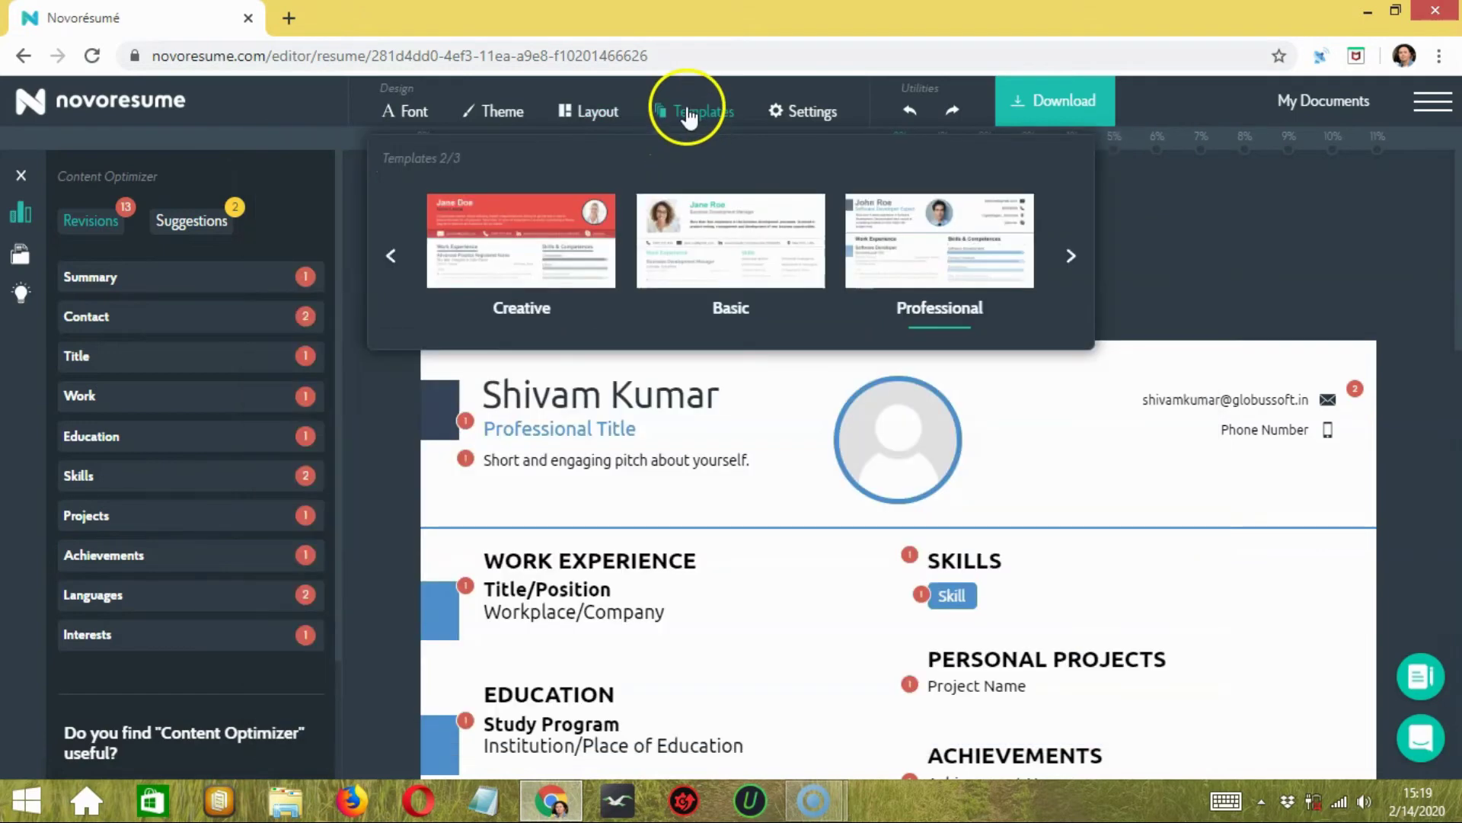
click(1067, 249)
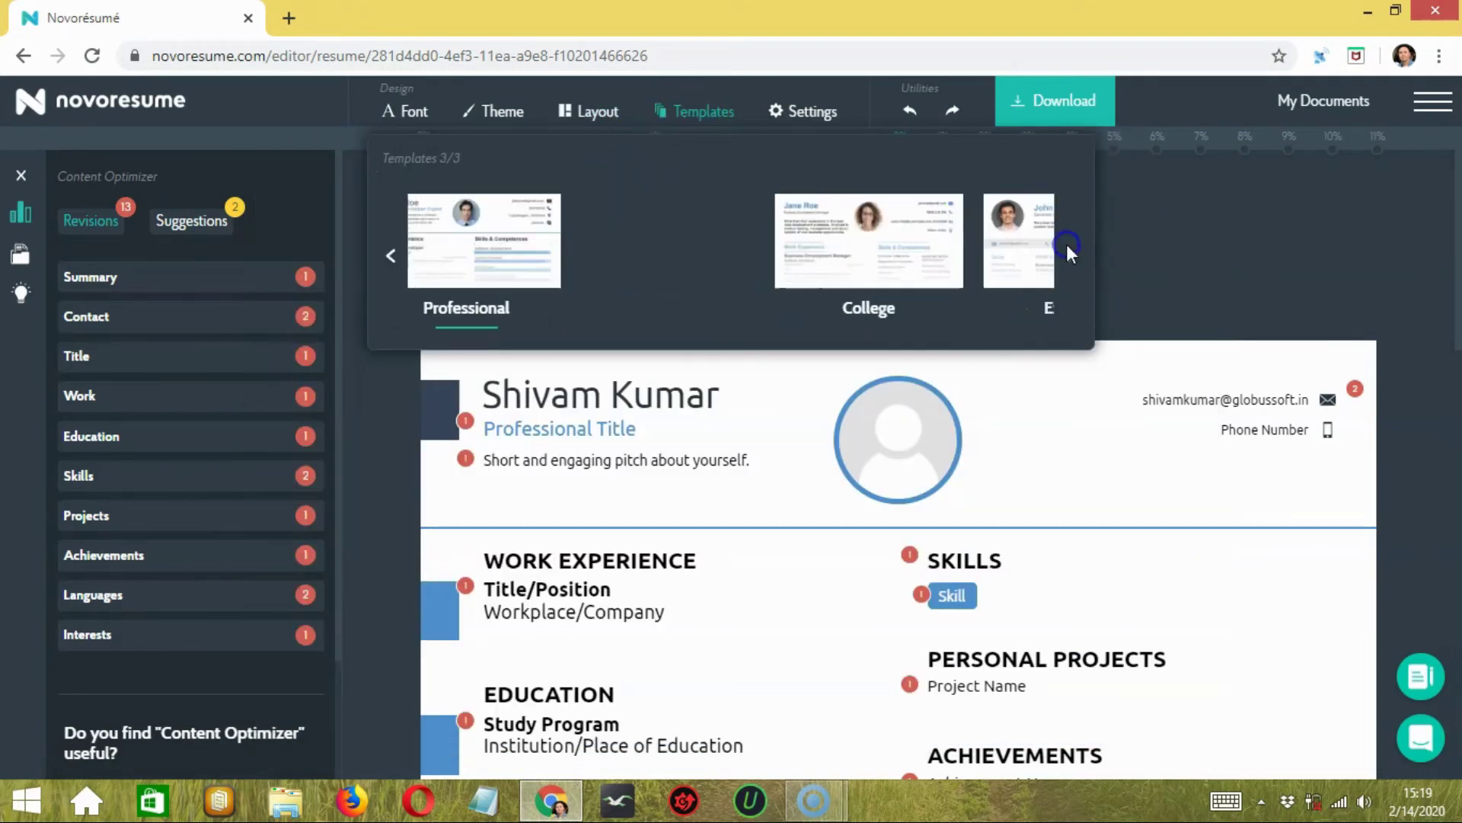
click(1118, 248)
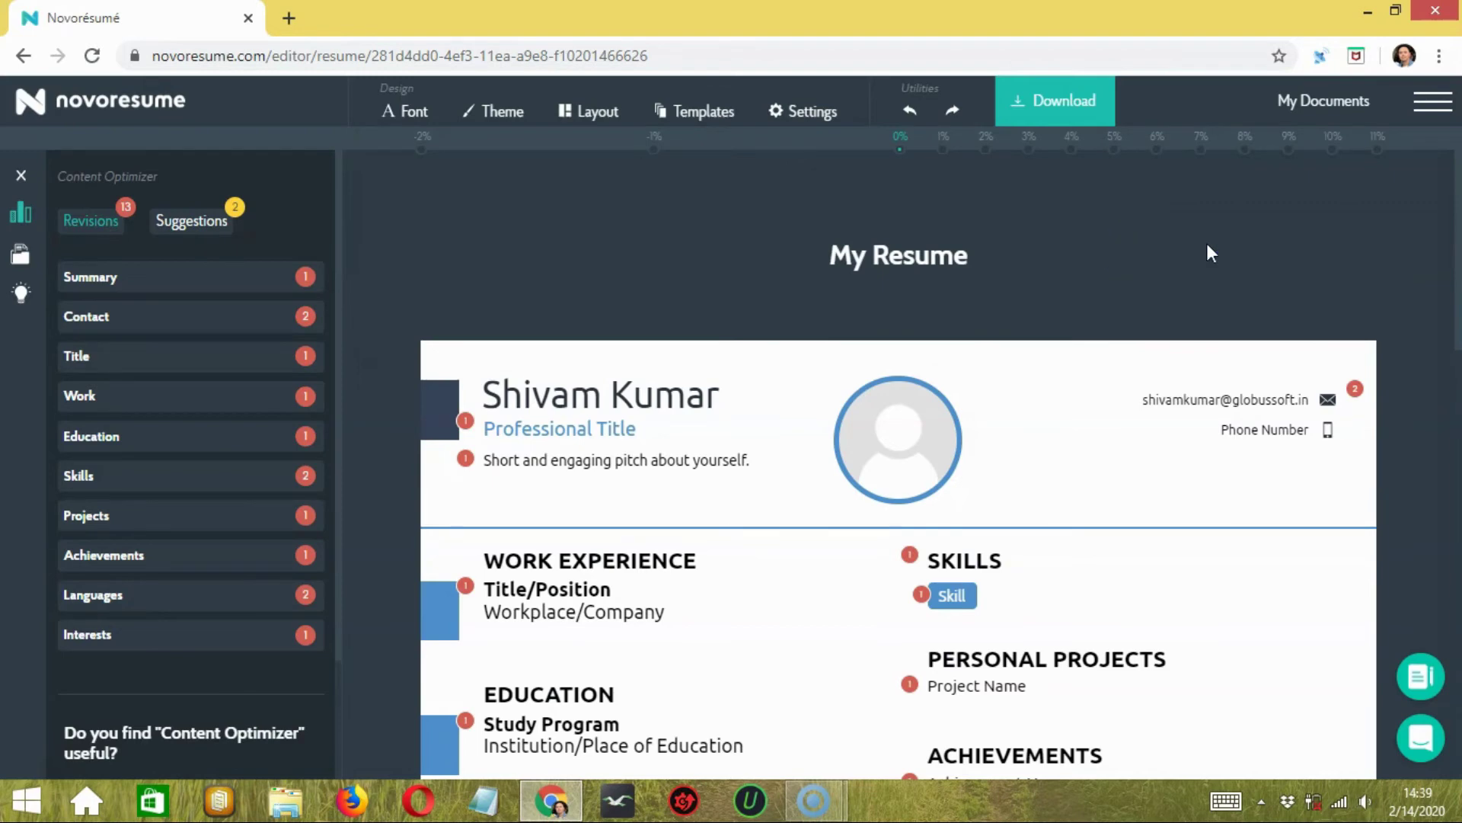
click(792, 115)
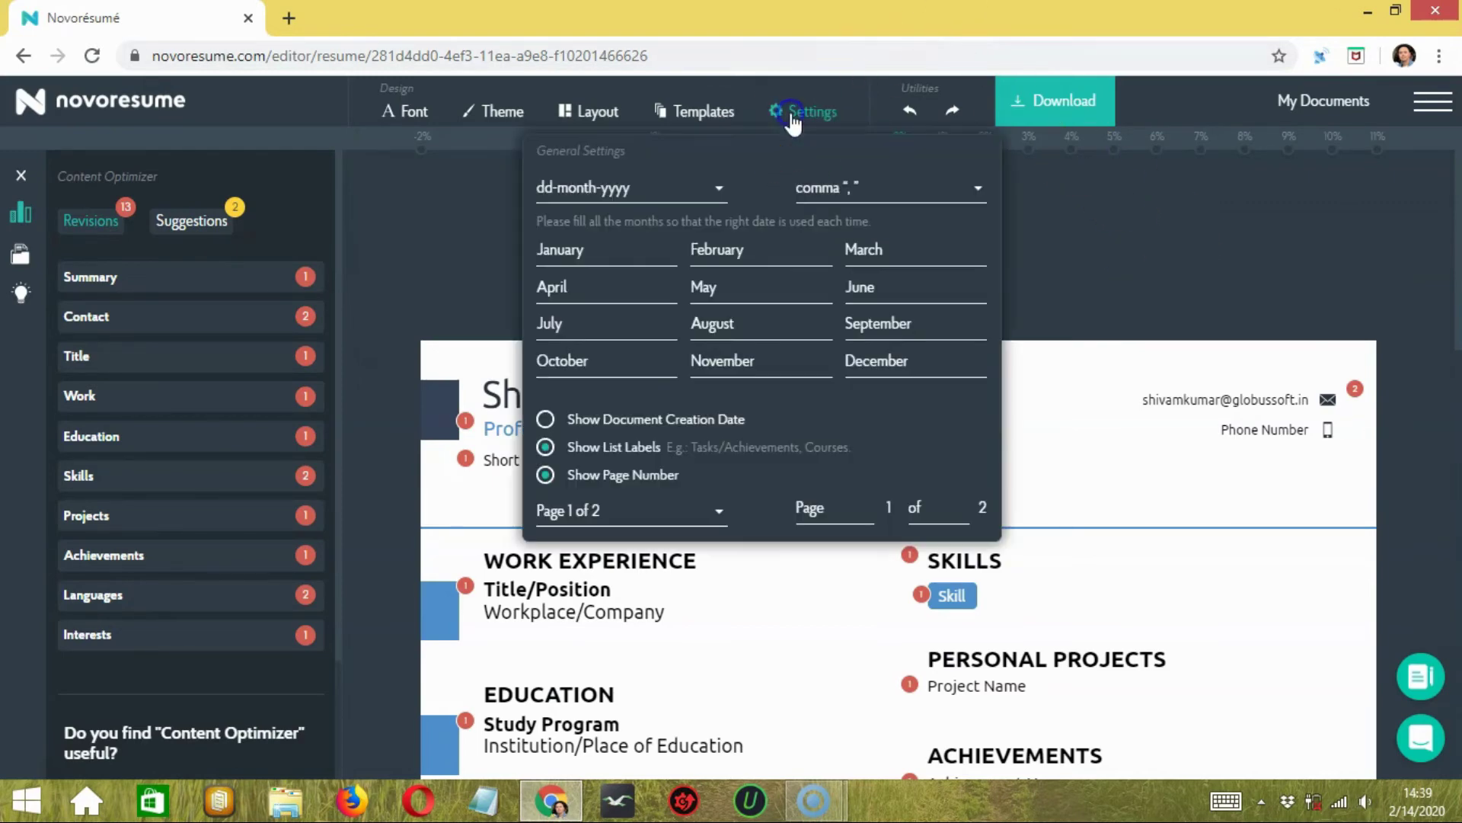
click(539, 192)
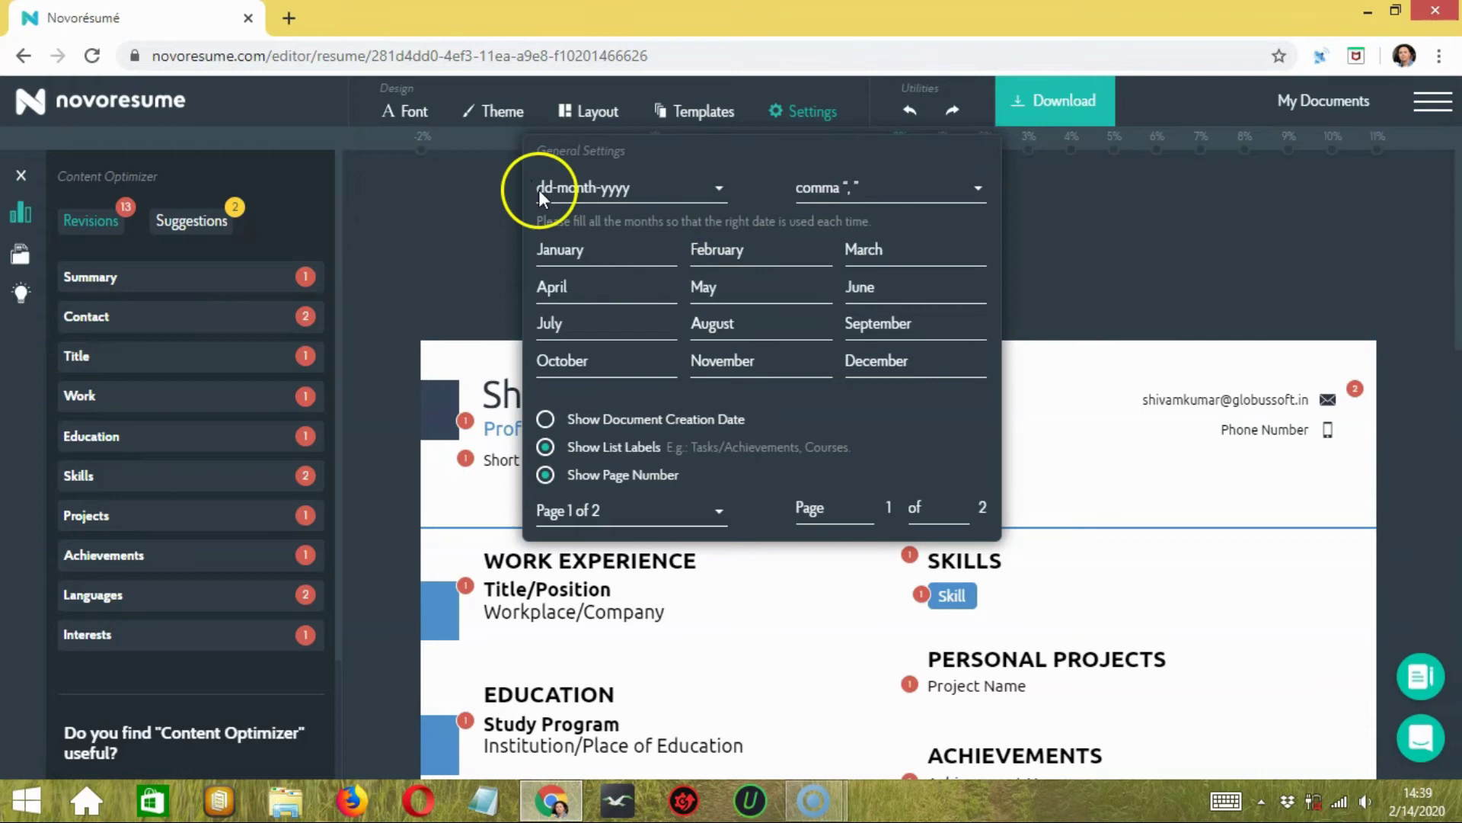
click(1135, 206)
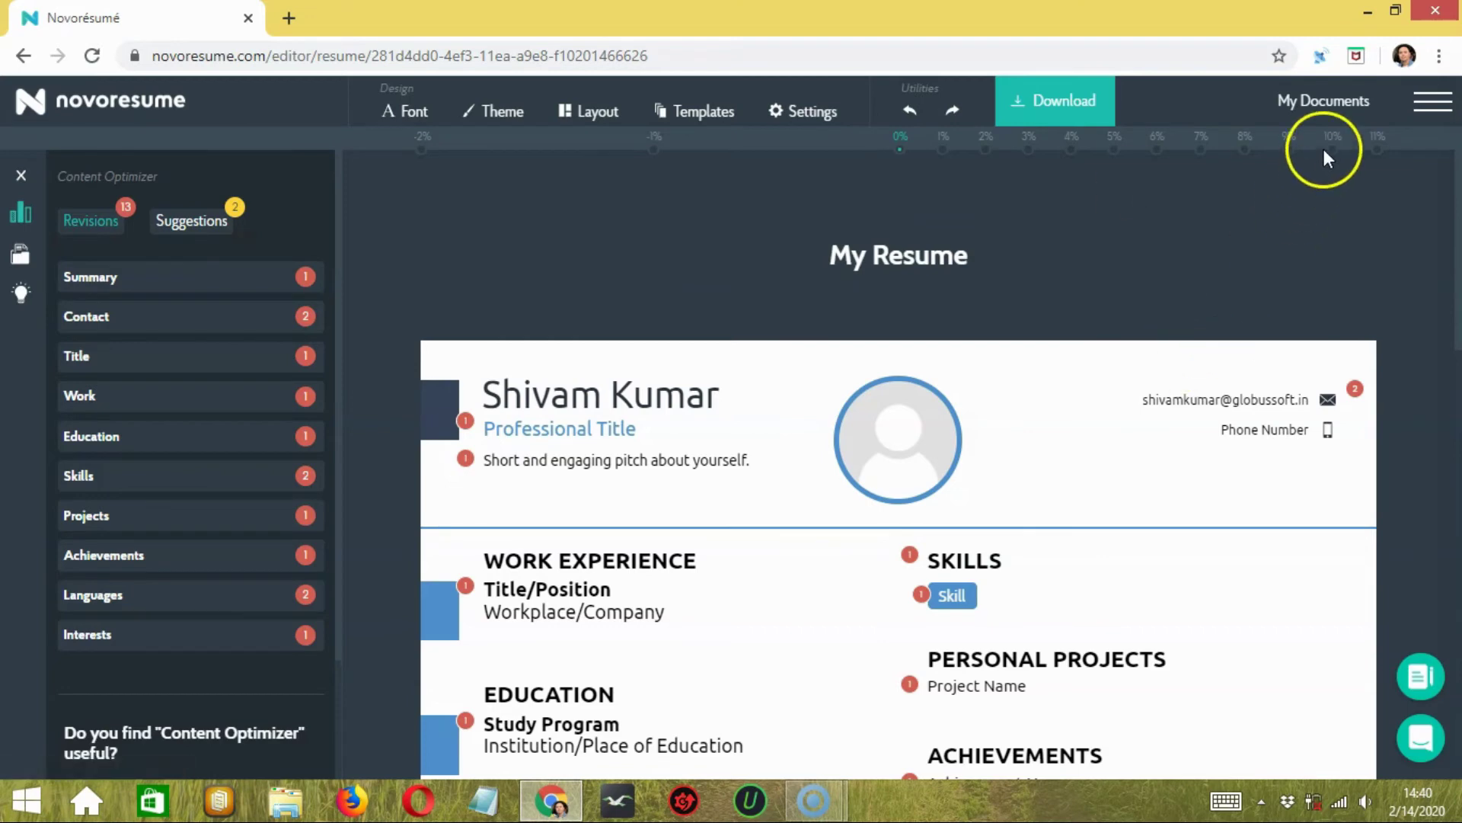
Go to My Documents, view the empty Cover Letters tab, then return home.
click(1338, 102)
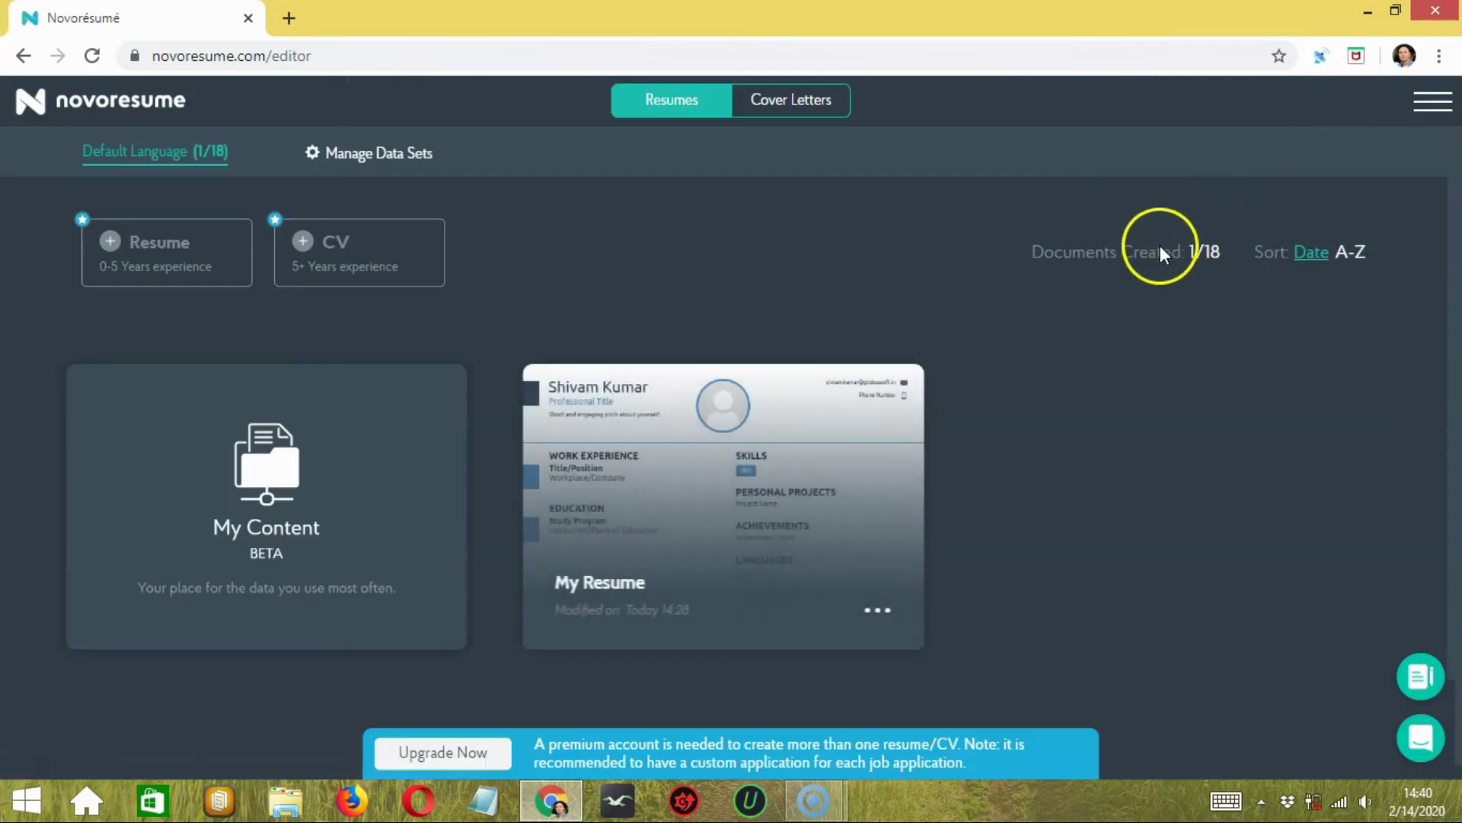
click(807, 105)
click(696, 491)
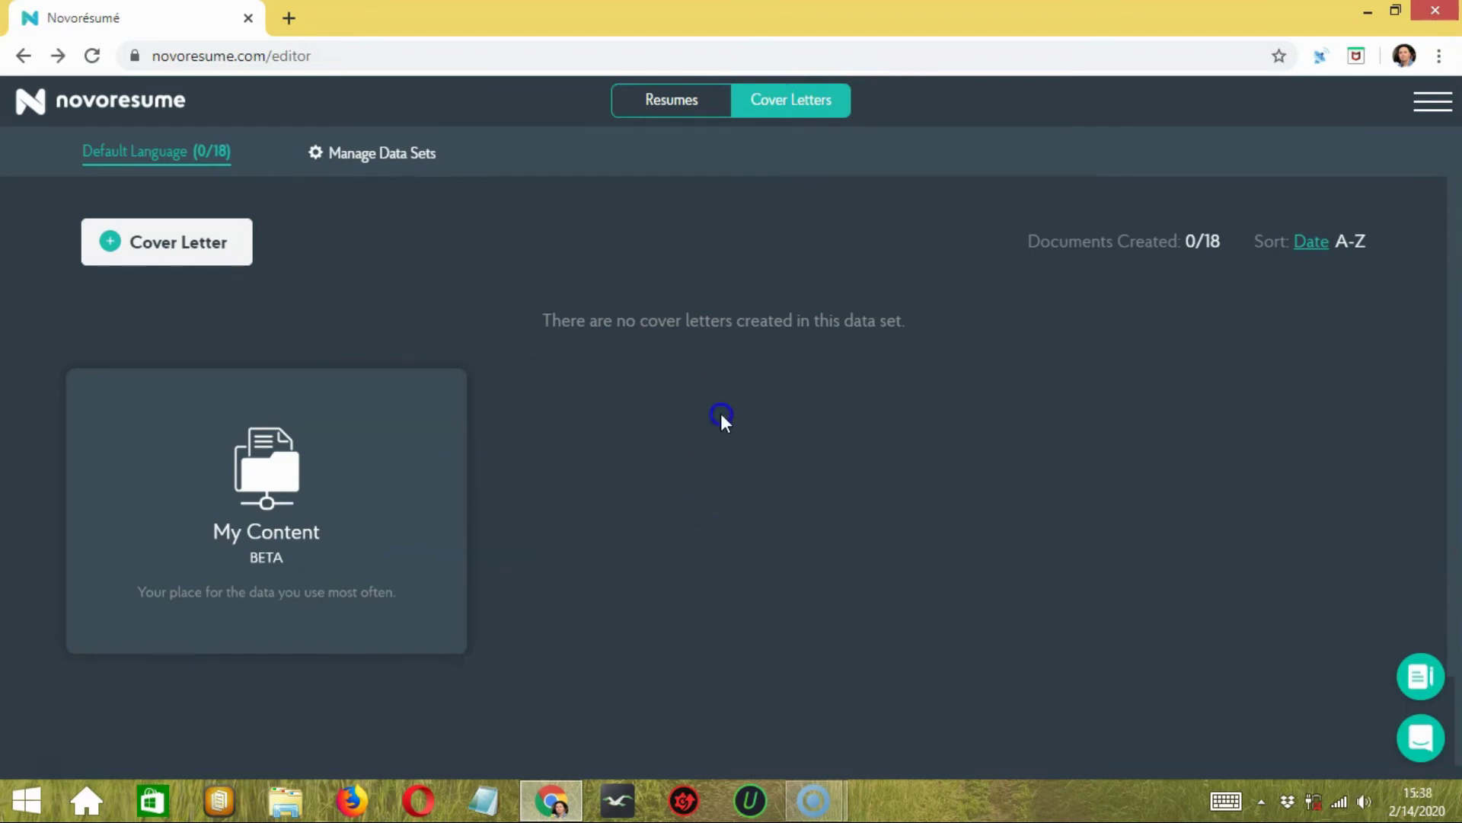
click(652, 377)
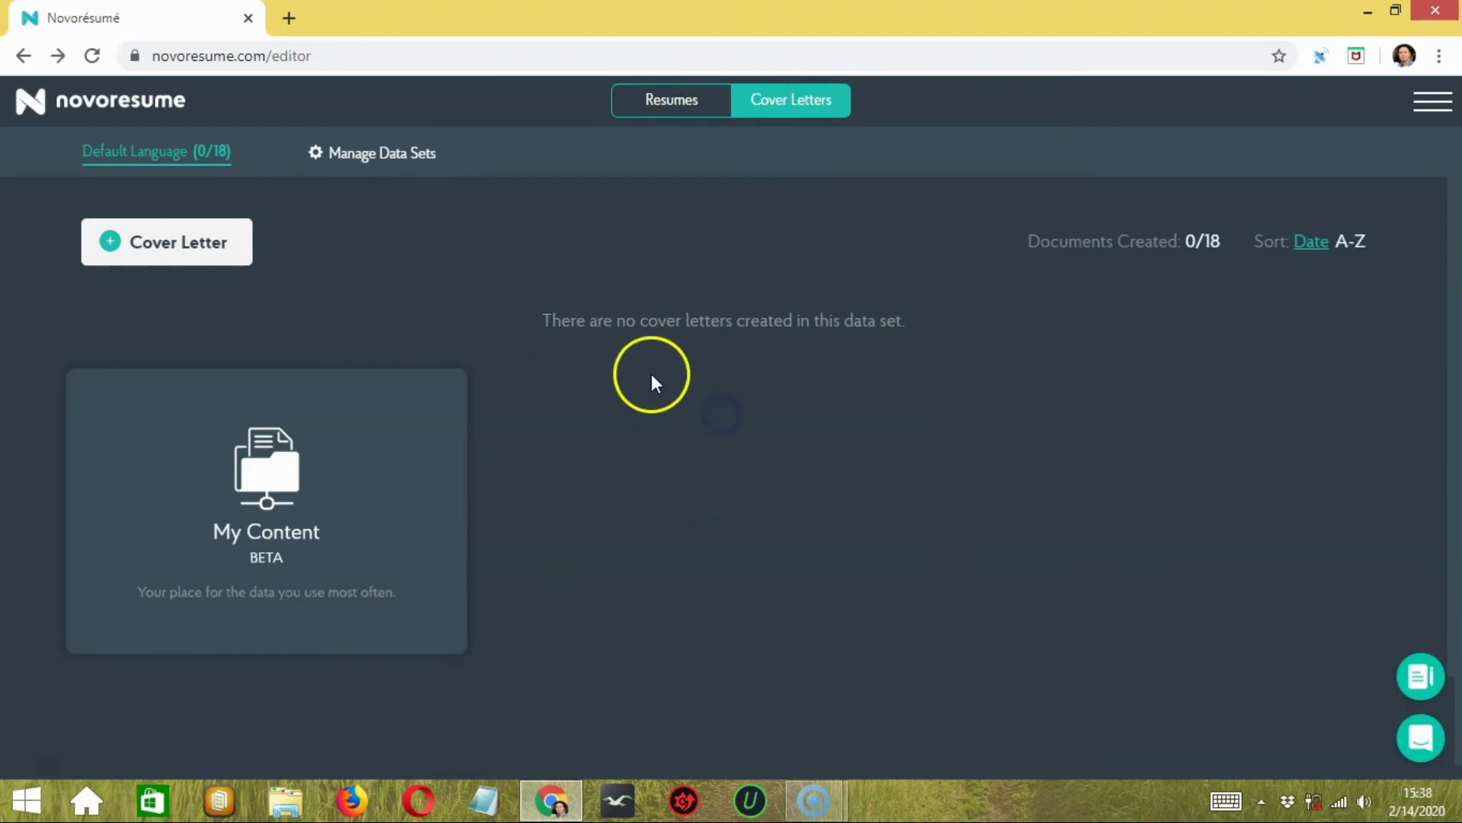
click(93, 102)
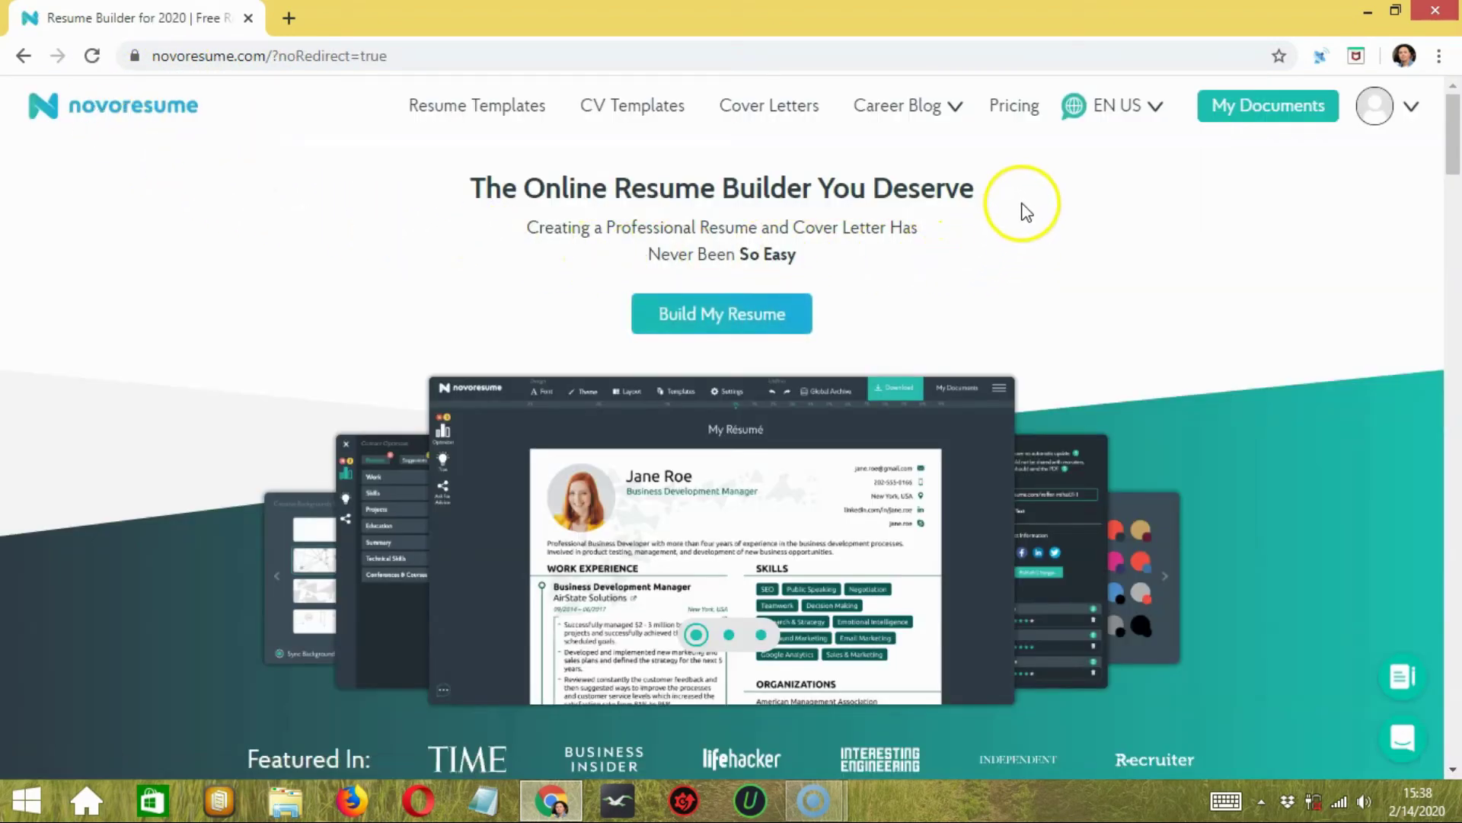
Browse the Pricing page: Basic free, Premium $16 monthly, $29.99 quarterly, $89.99 yearly.
click(1014, 115)
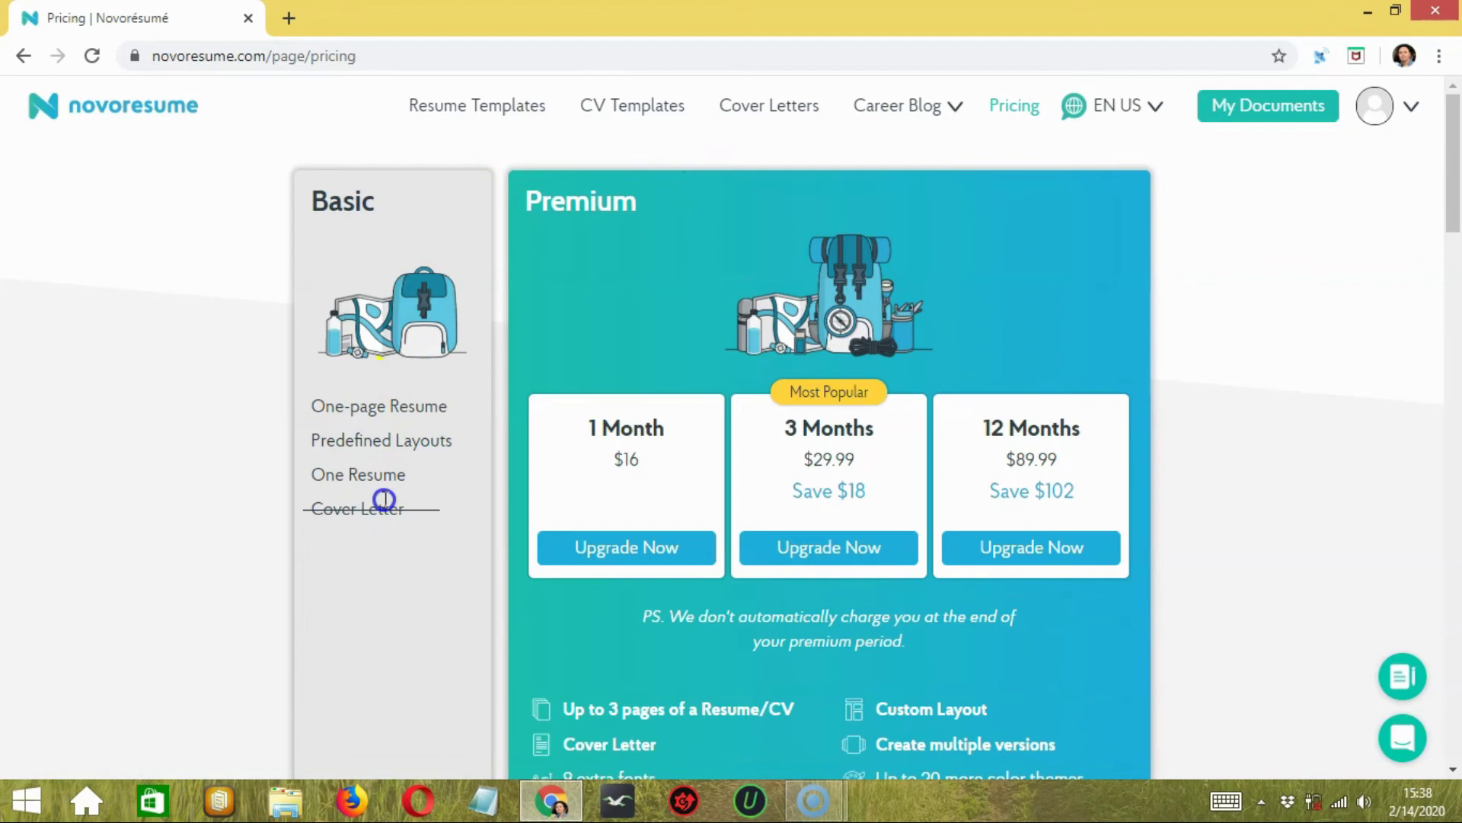
click(642, 321)
scroll(1174, 512, down, 2)
scroll(1176, 512, down, 1)
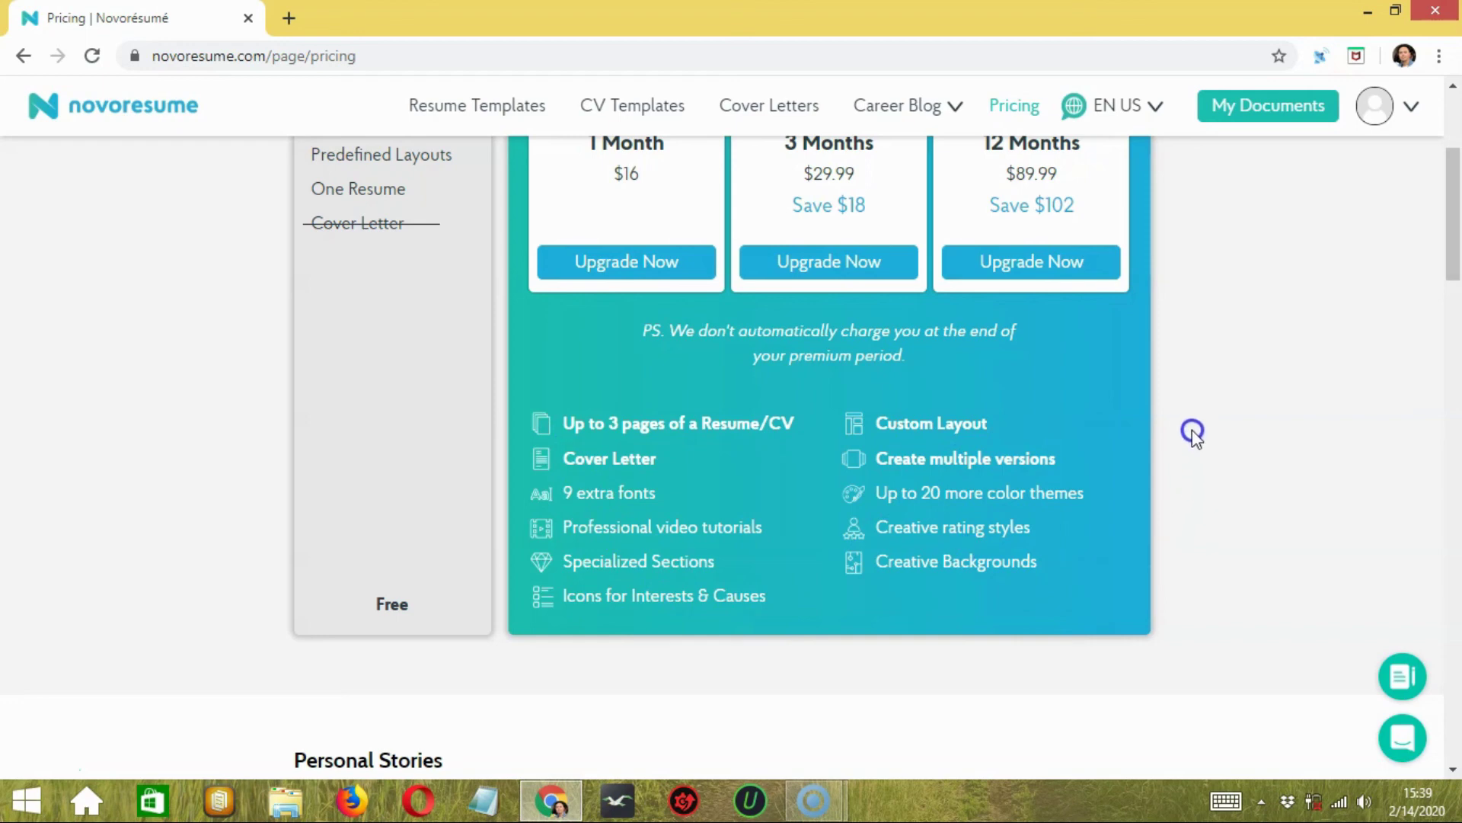
scroll(1193, 431, up, 4)
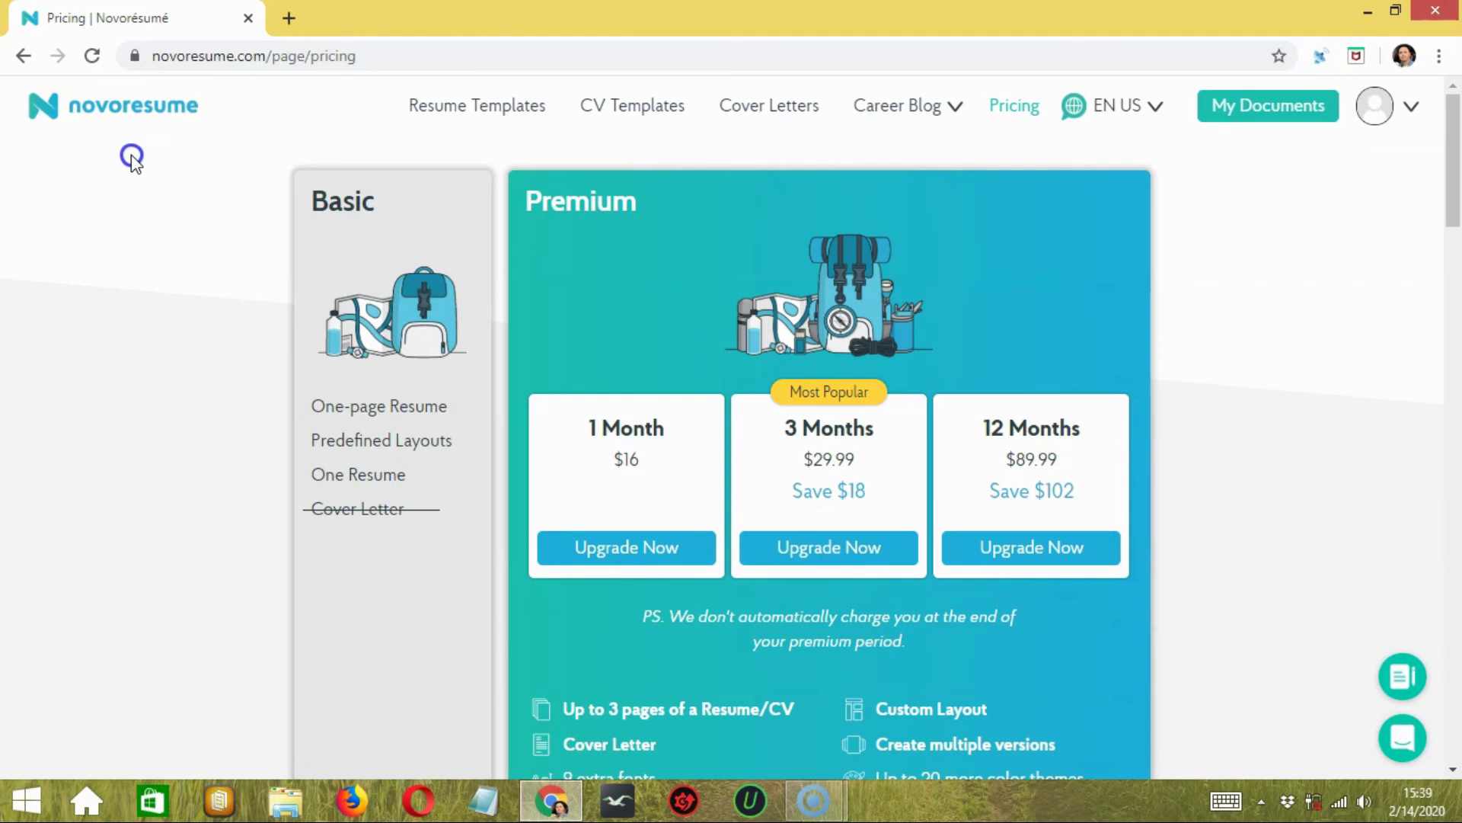
Return to the home page via the novoresume logo.
click(114, 107)
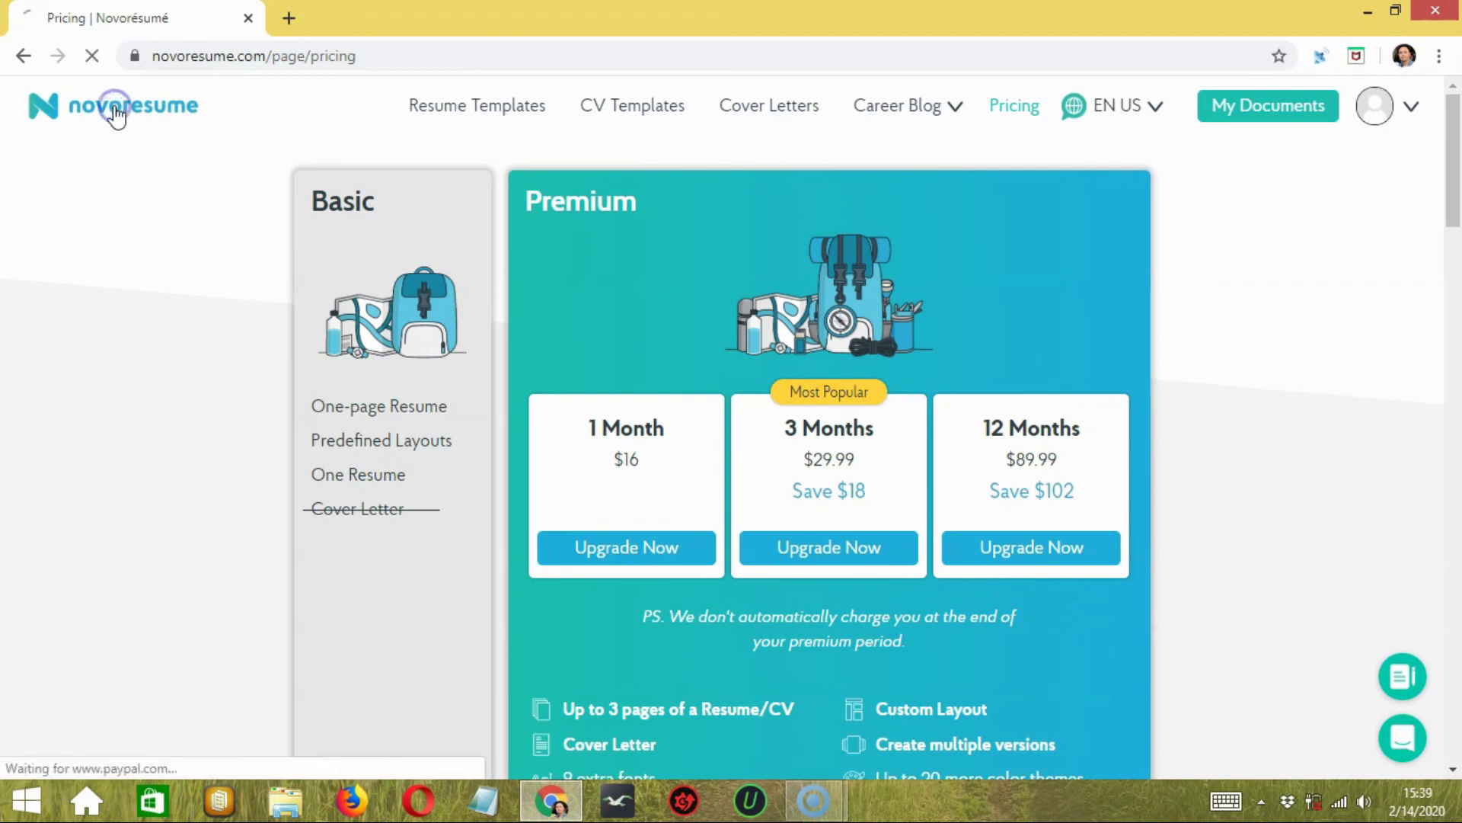